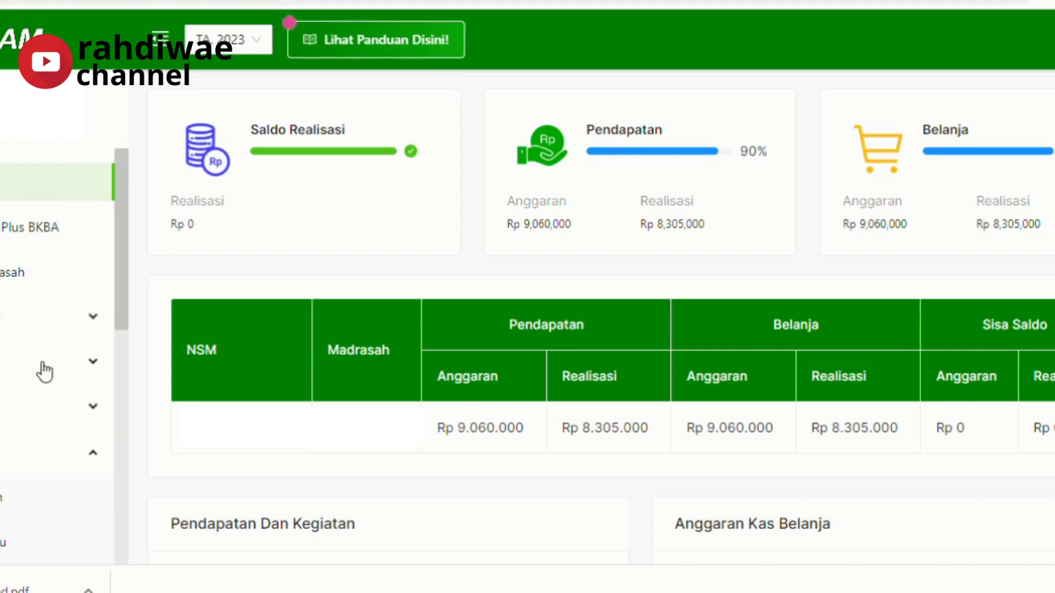
- Open the Buku Kas Umum report from the Laporan Penatausahaan section
click(108, 451)
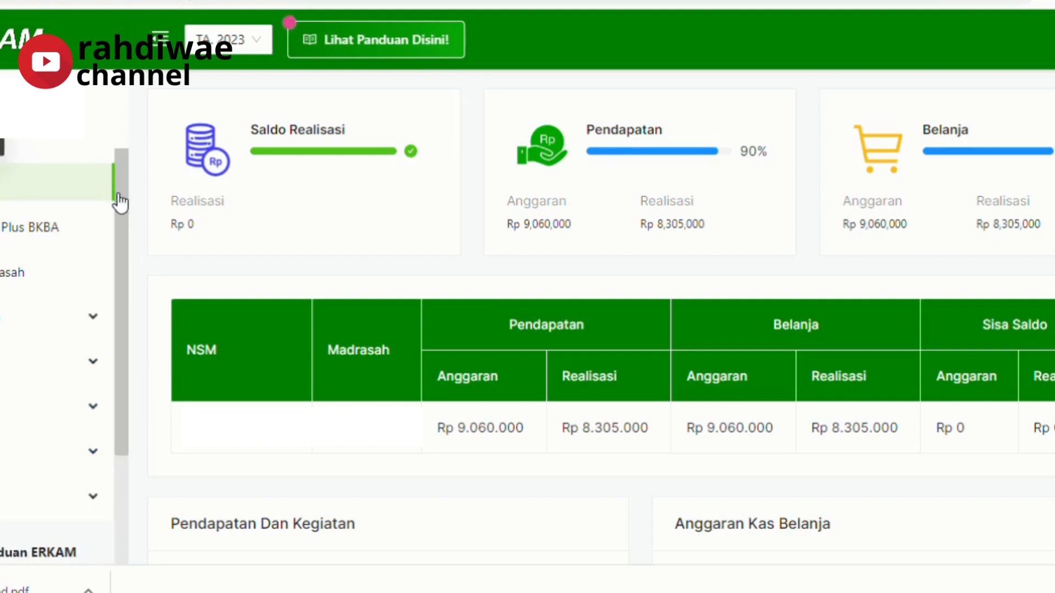
scroll(123, 236, down, 2)
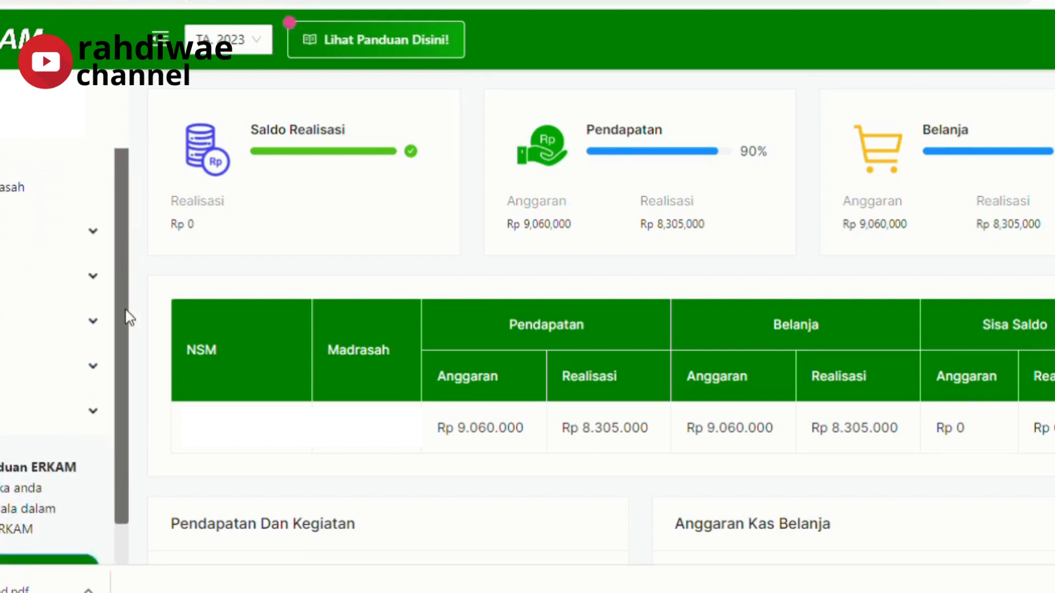
scroll(127, 318, down, 1)
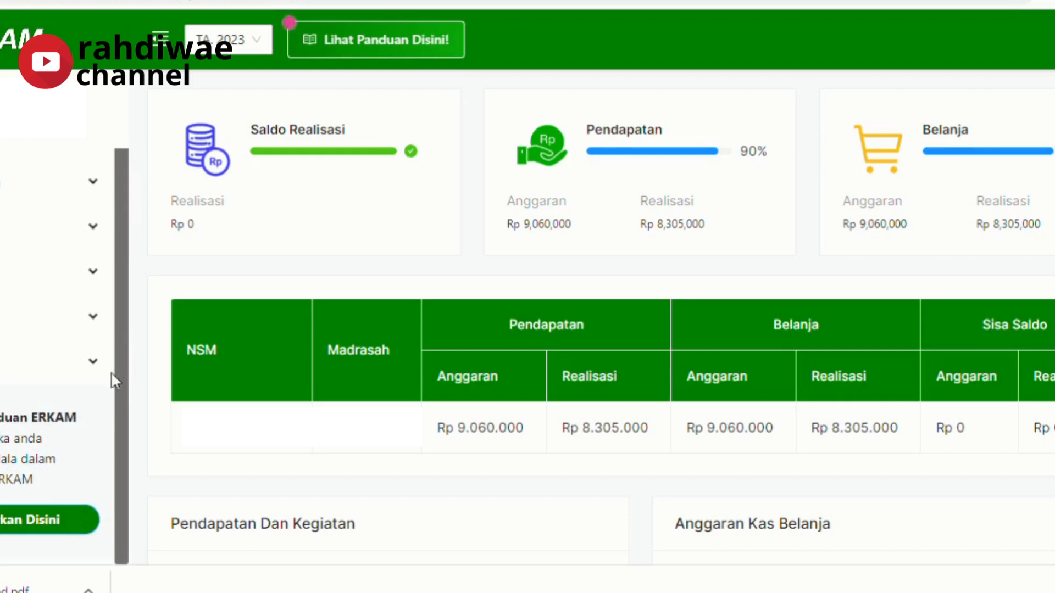
click(98, 367)
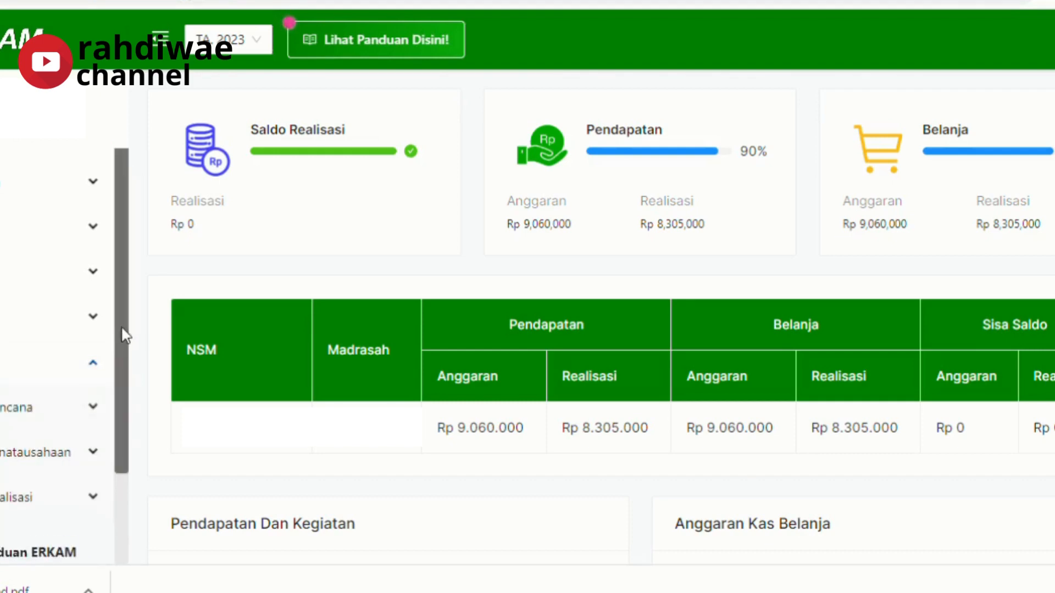
scroll(124, 357, down, 3)
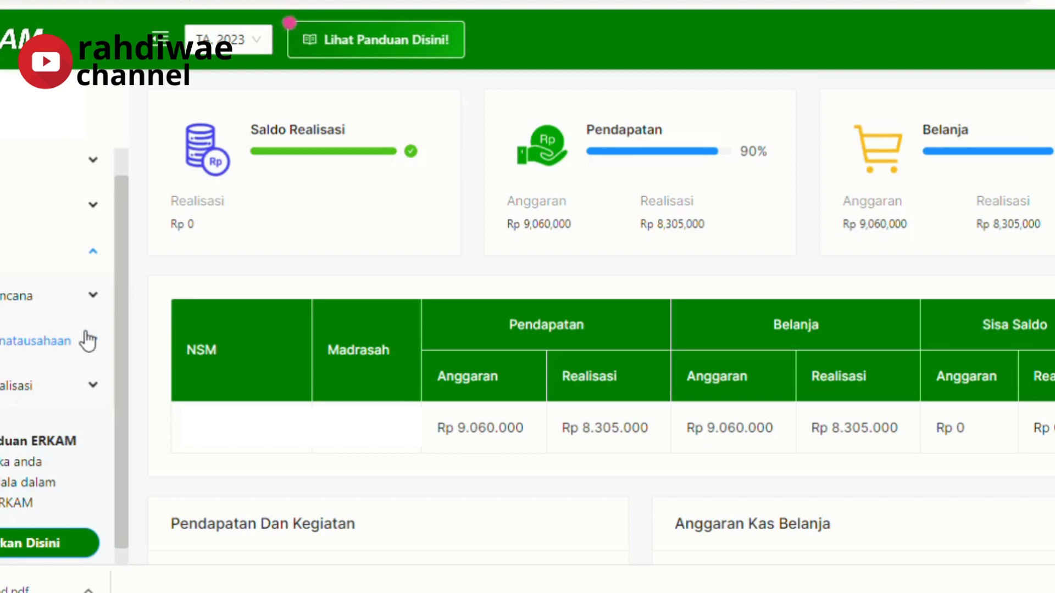
click(103, 300)
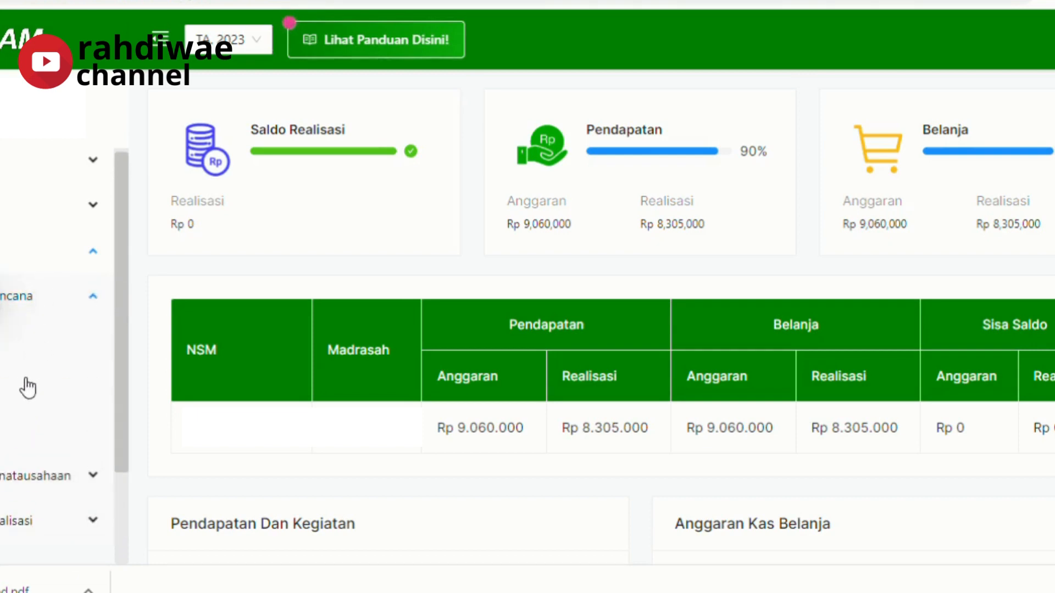
click(101, 303)
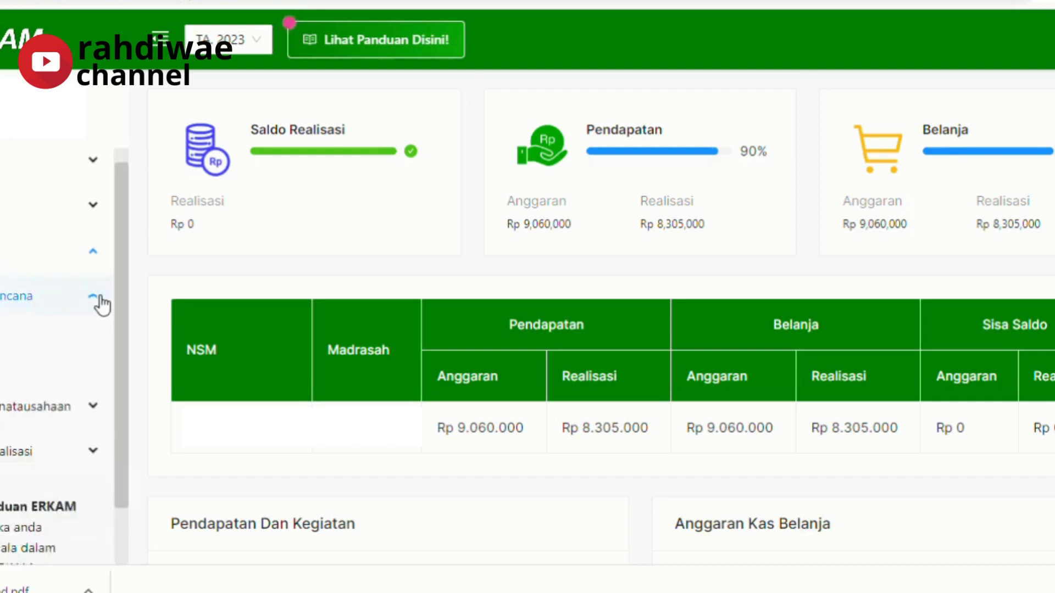
click(95, 342)
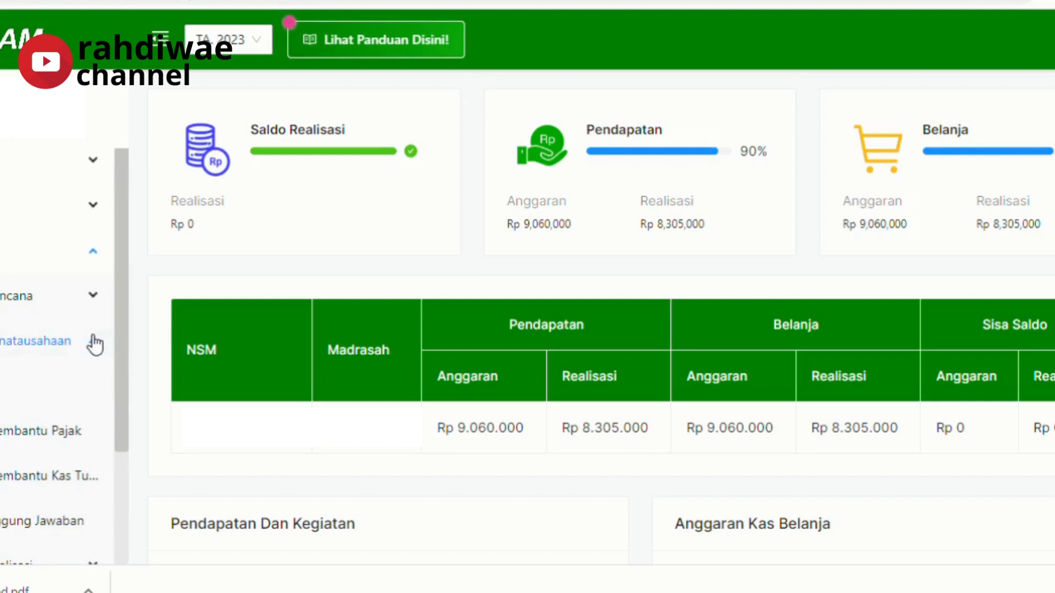
click(2, 387)
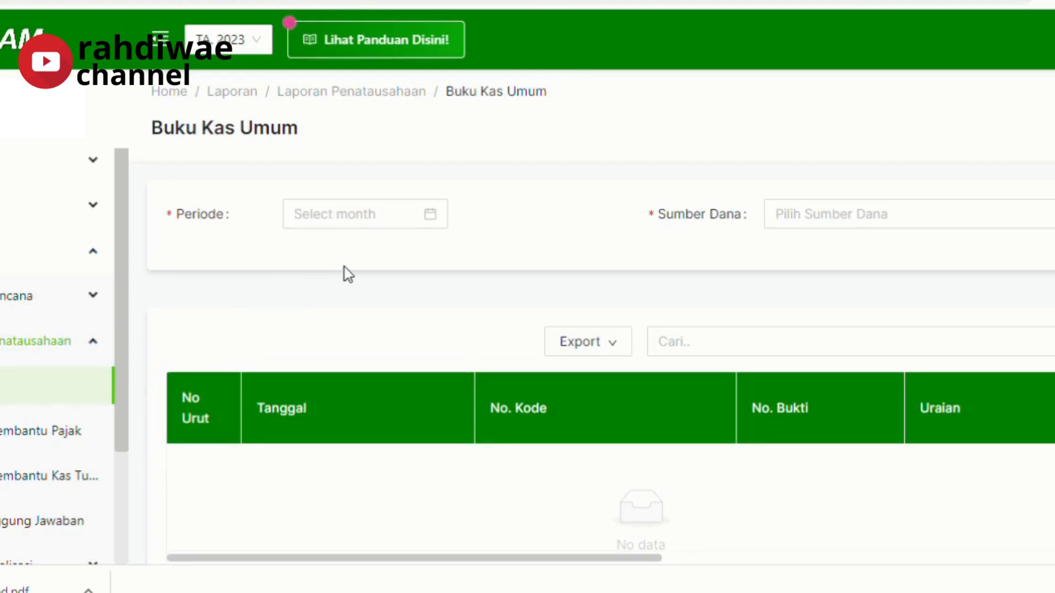
- Filter the Buku Kas Umum report to period 2023-06 and funding source APBN - BOS Tahap 1
click(392, 222)
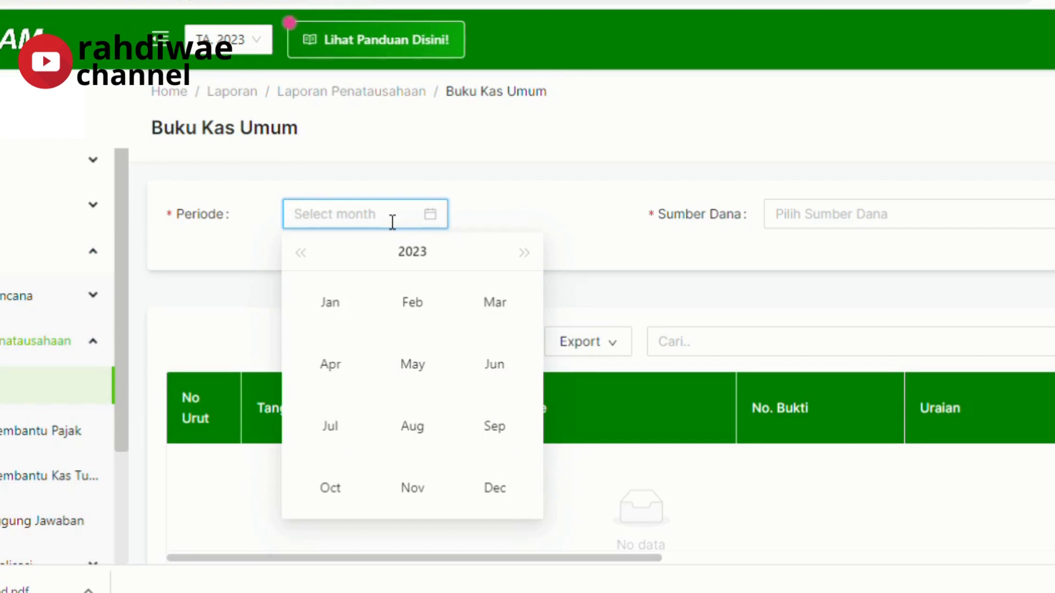
click(499, 369)
click(815, 222)
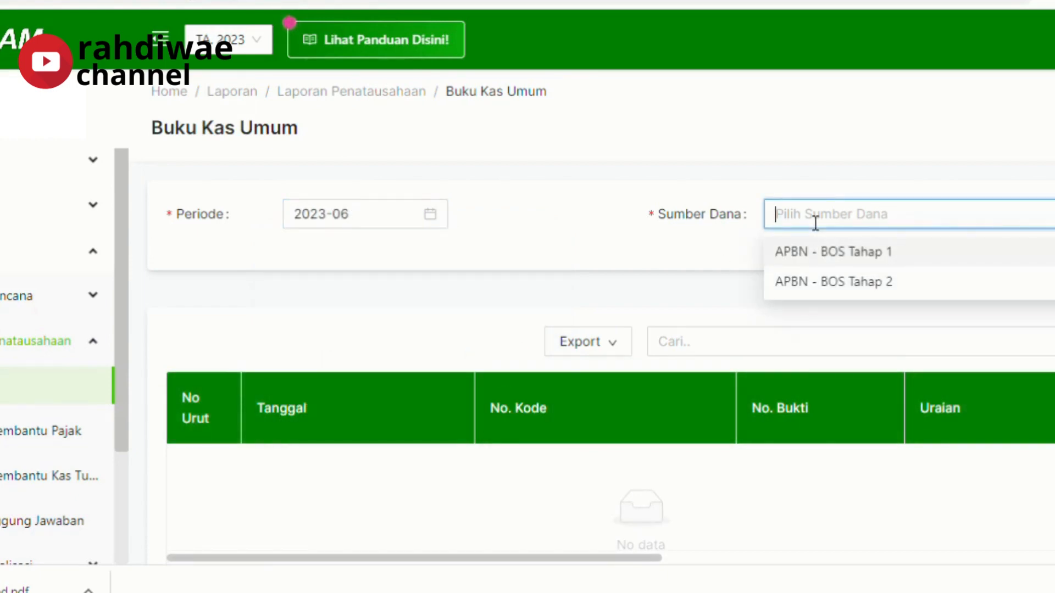
click(859, 252)
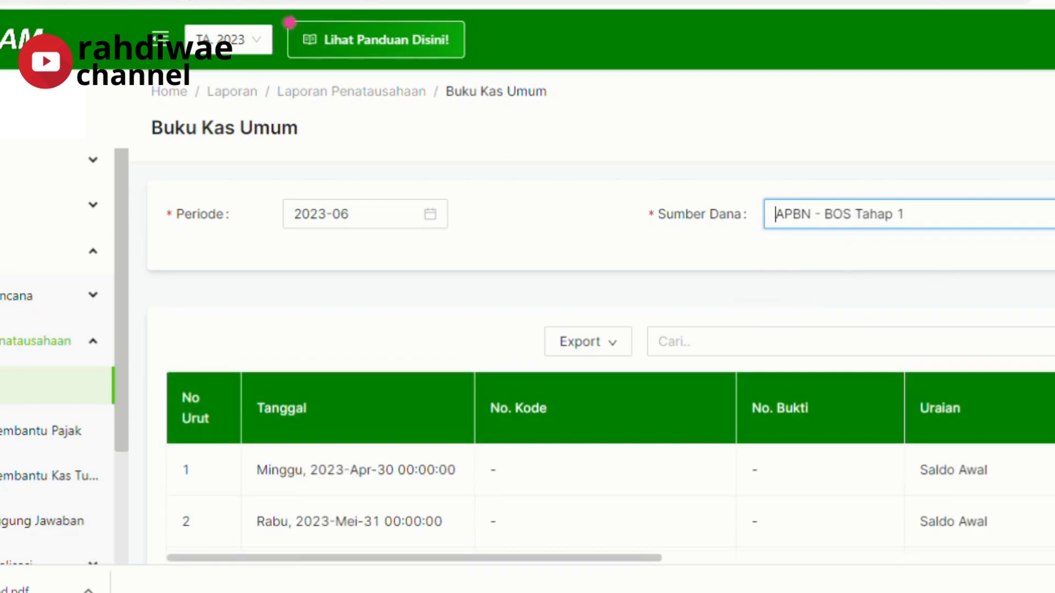
- Examine the dates, codes and evidence numbers of the transactions listed in the Buku Kas Umum report
scroll(610, 358, down, 5)
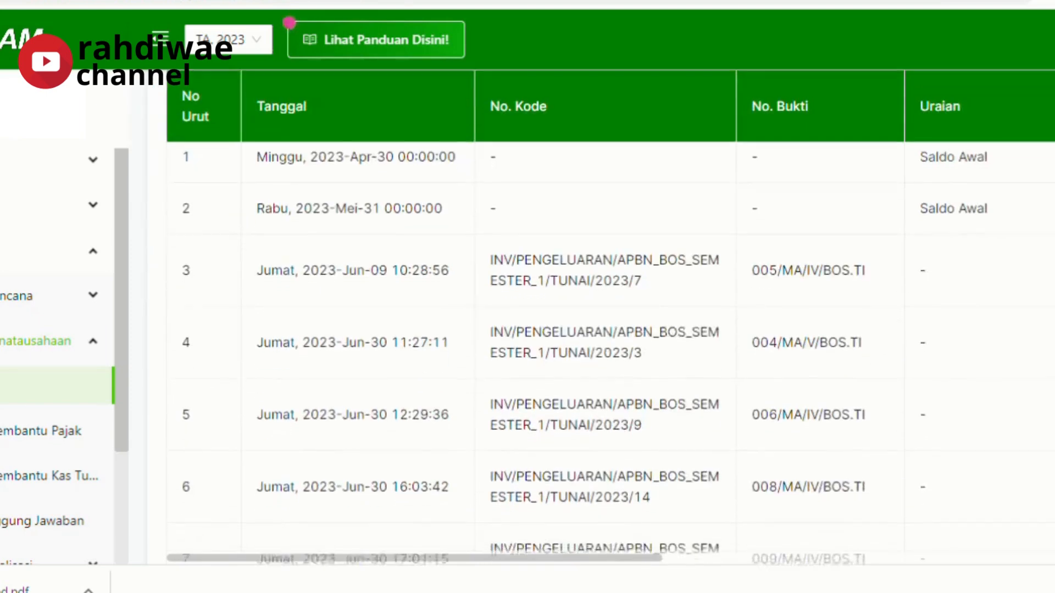
scroll(610, 357, up, 5)
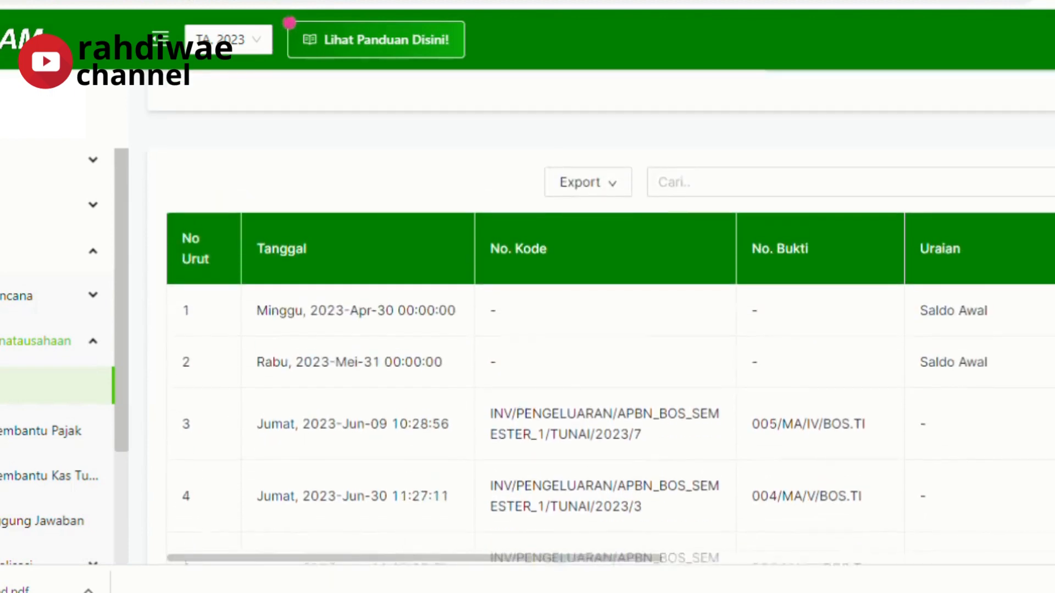
scroll(610, 357, down, 3)
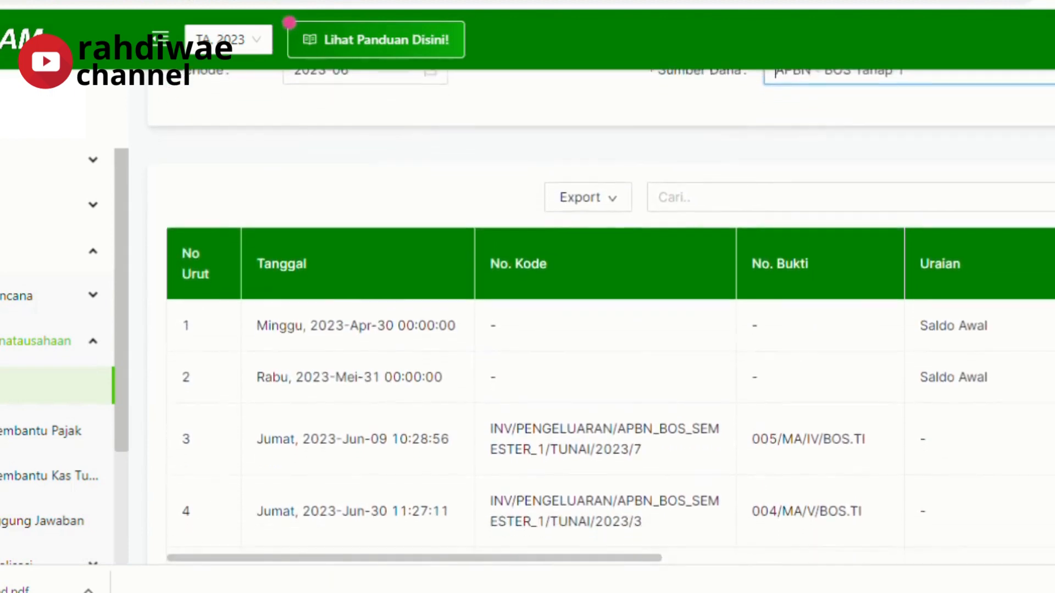
scroll(610, 358, down, 1)
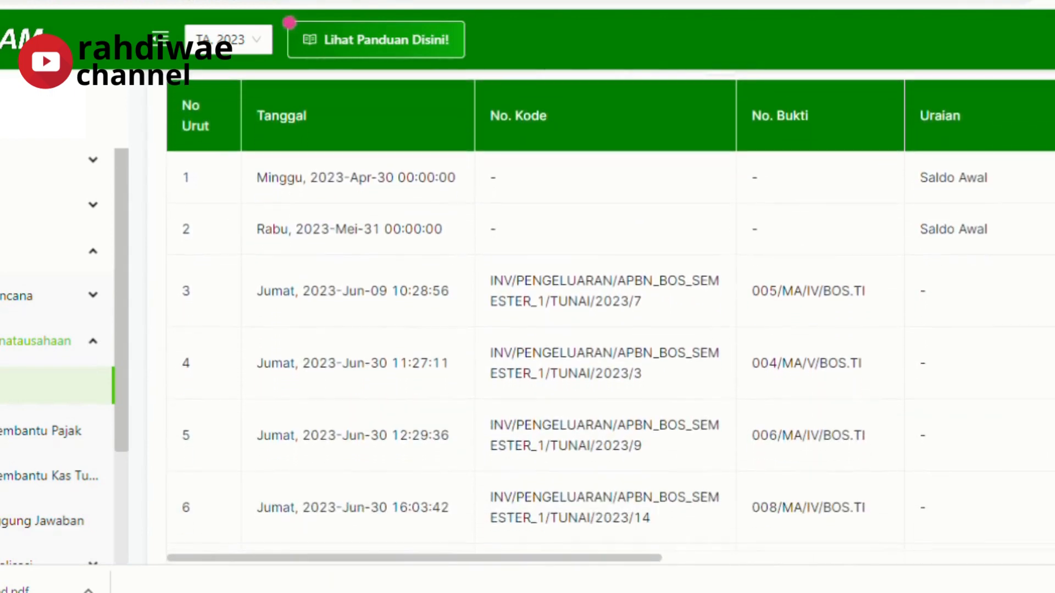
scroll(610, 357, down, 2)
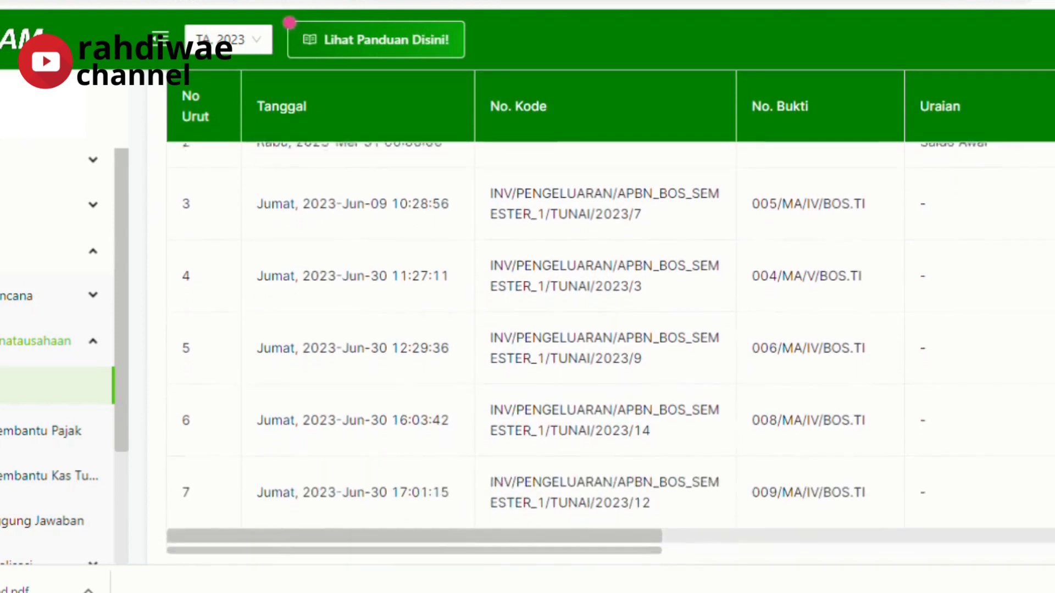
scroll(610, 357, up, 3)
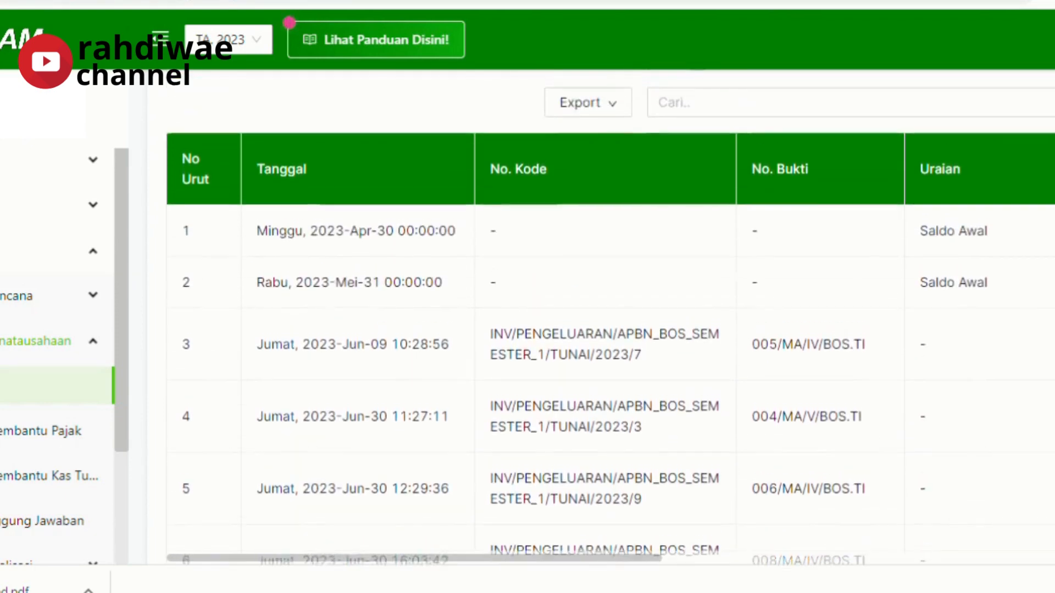
scroll(610, 357, down, 4)
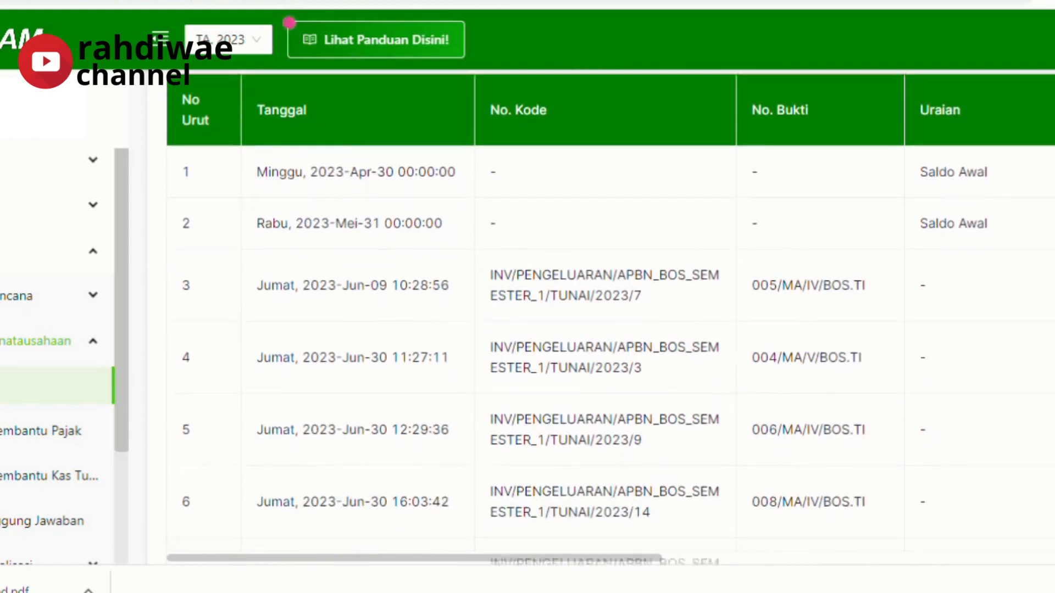
scroll(610, 358, up, 4)
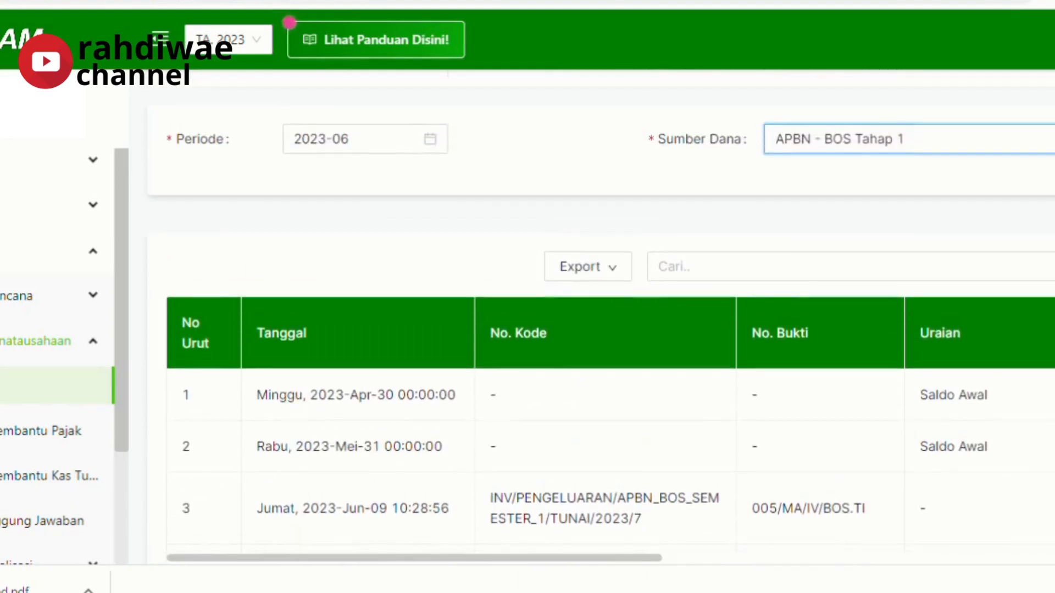
- View the export options of the Buku Kas Umum report and review its transaction rows
click(610, 269)
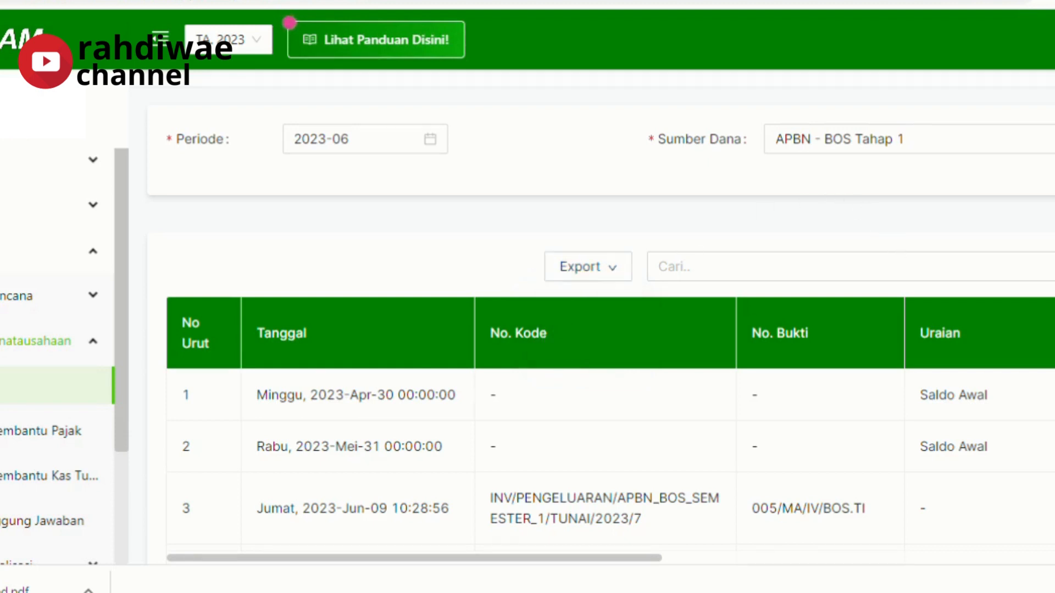
scroll(604, 330, down, 4)
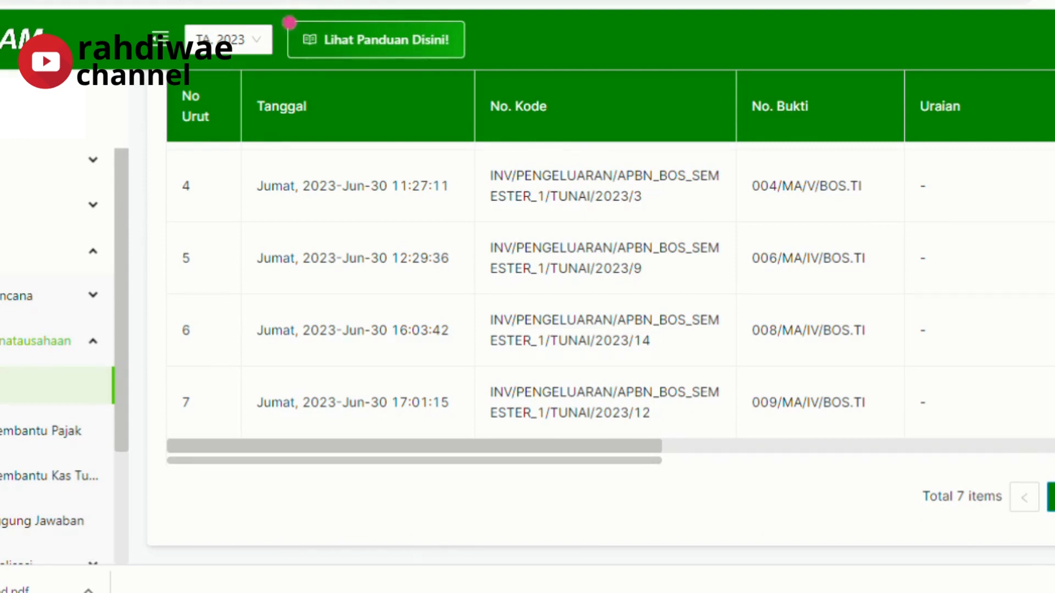
scroll(945, 217, up, 5)
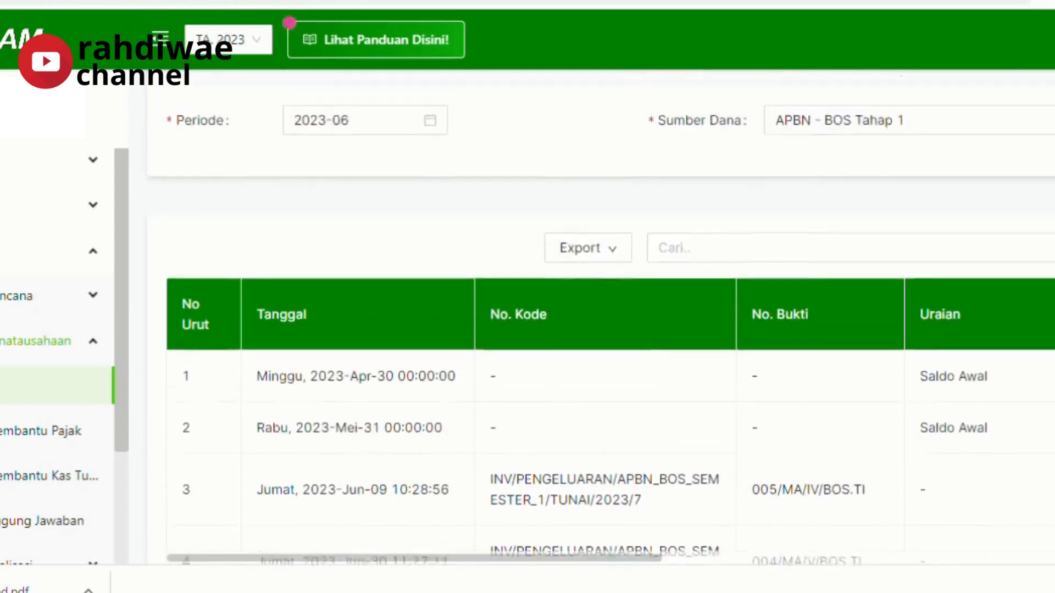
click(613, 350)
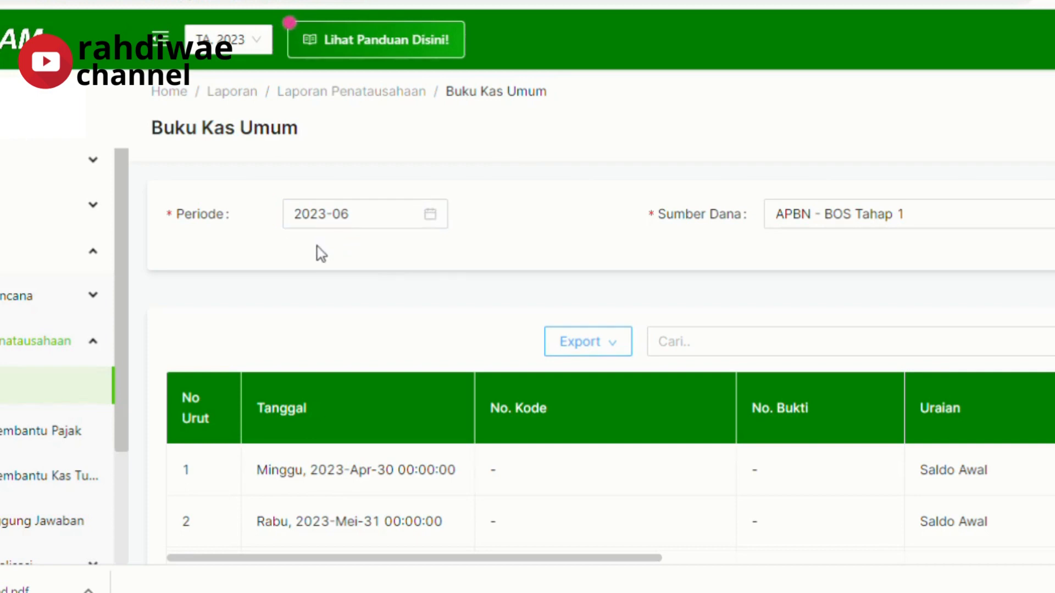
- Open the Pertanggung Jawaban report and set its period to 2023-06 and funding source to APBN - BOS Tahap 1
click(31, 525)
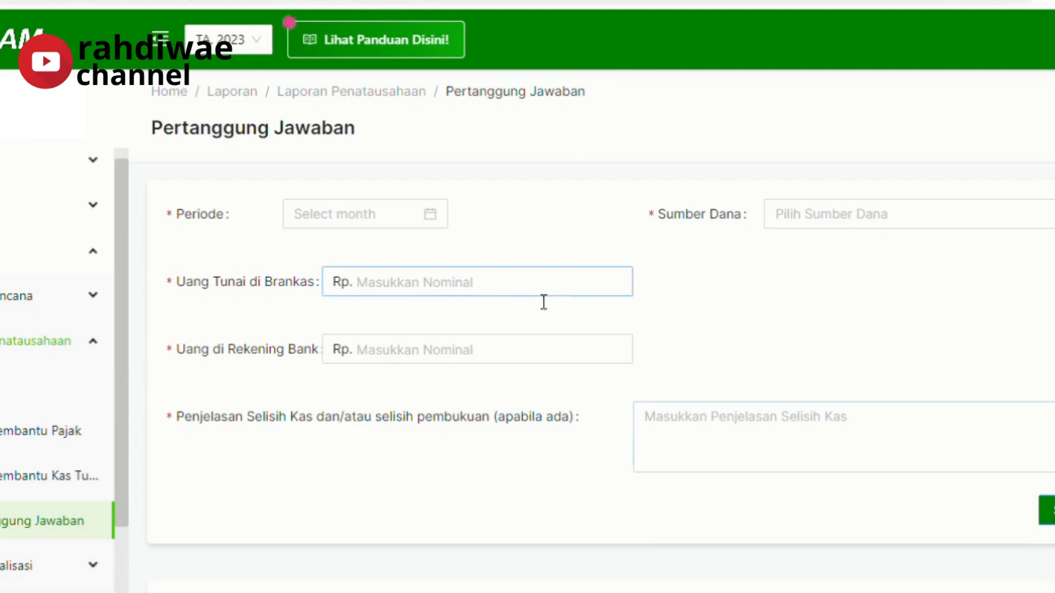
click(358, 228)
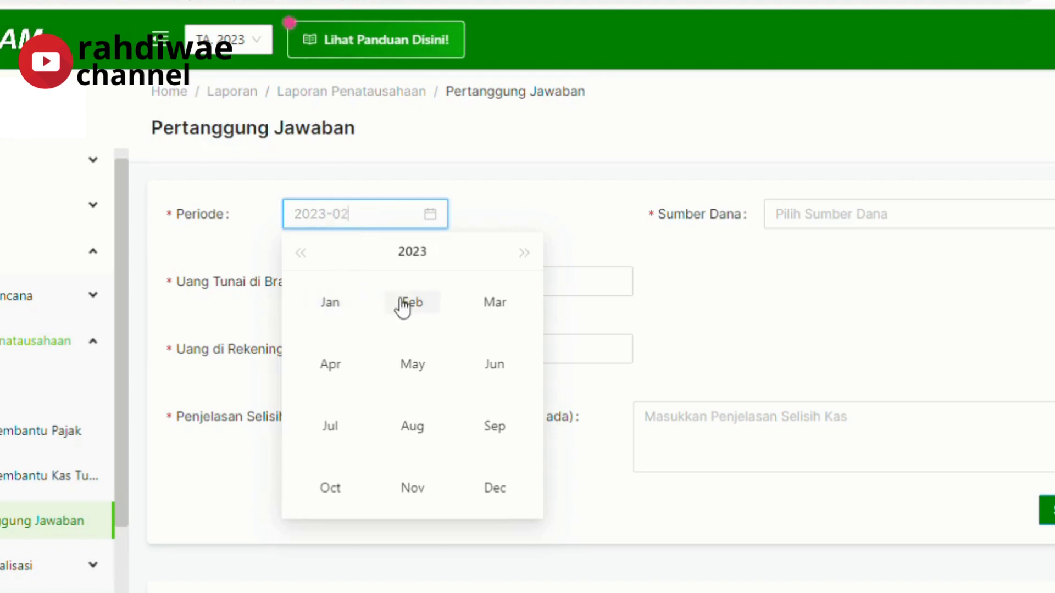
click(496, 365)
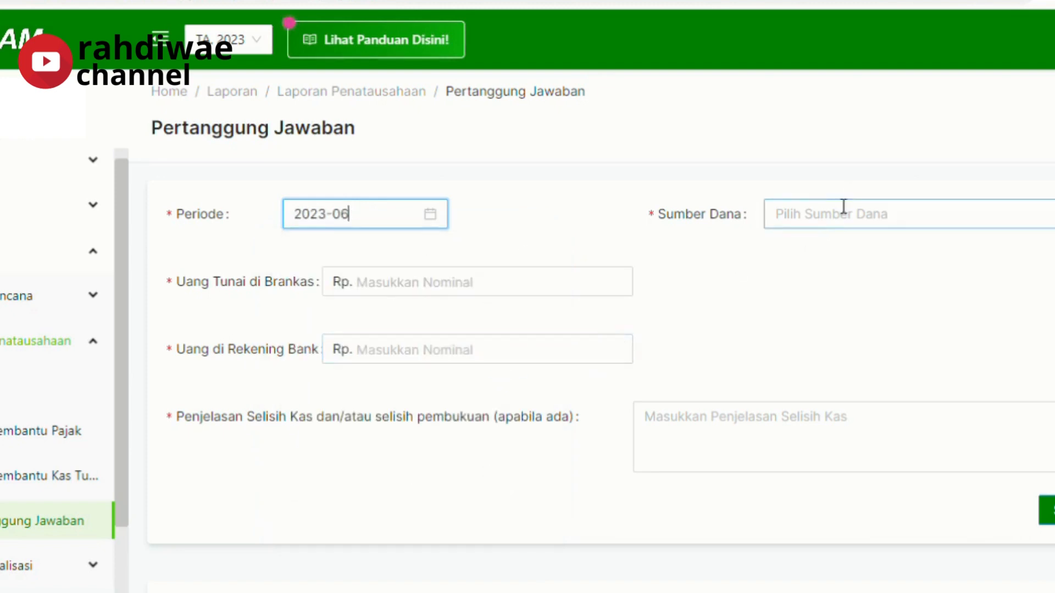
click(855, 230)
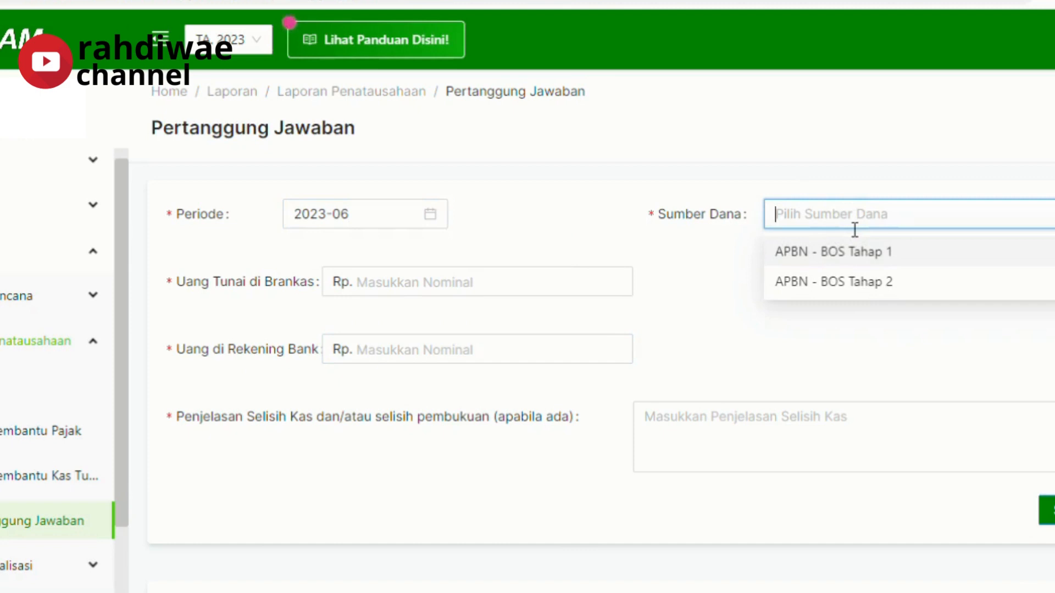
click(849, 253)
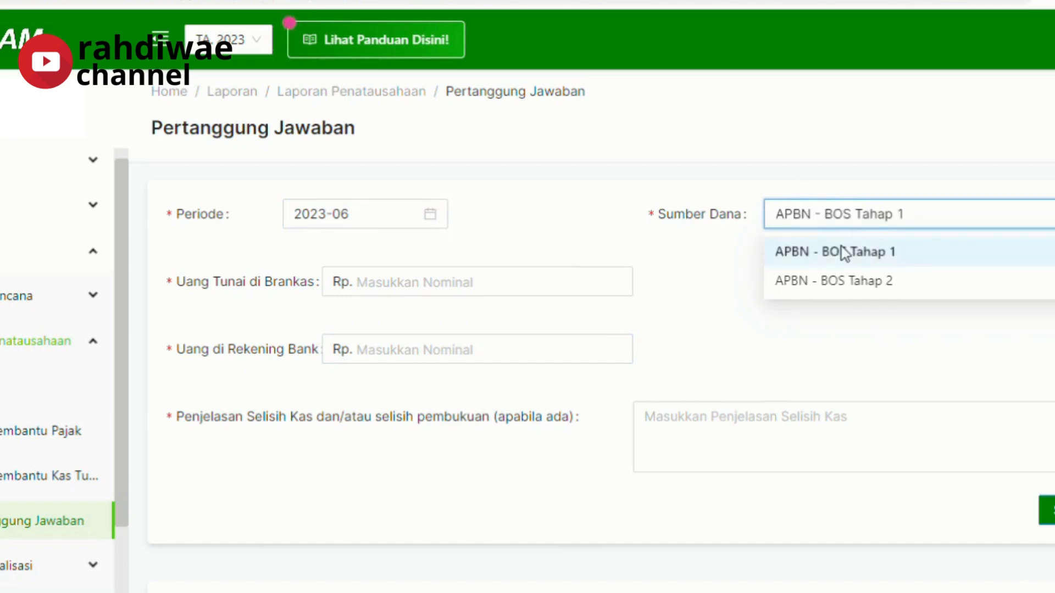
- Enter 8,305,000 for both Uang Tunai di Brankas and Uang di Rekening Bank
click(461, 297)
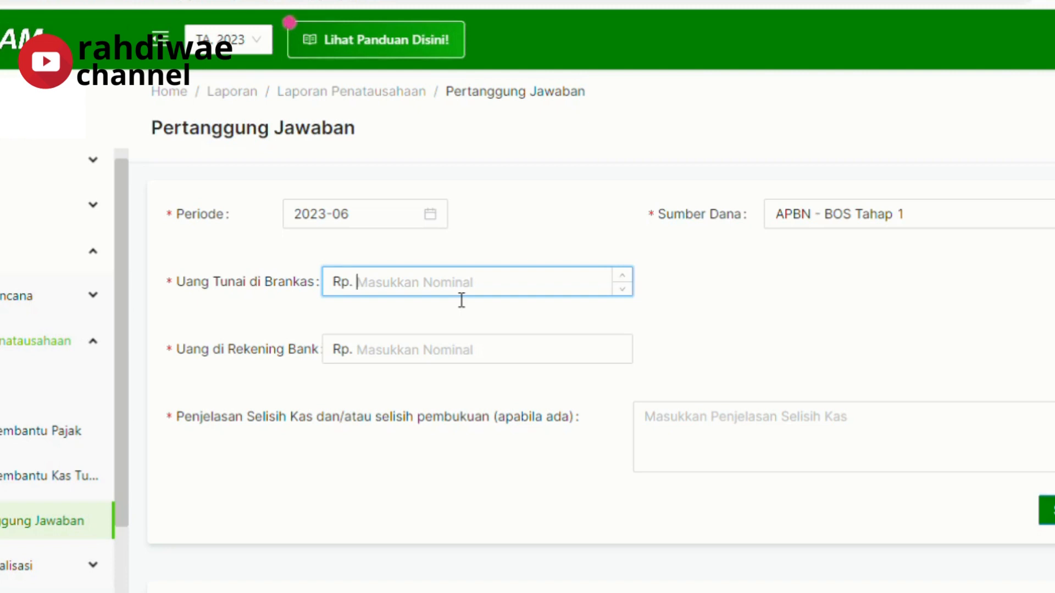
text(8,305,000)
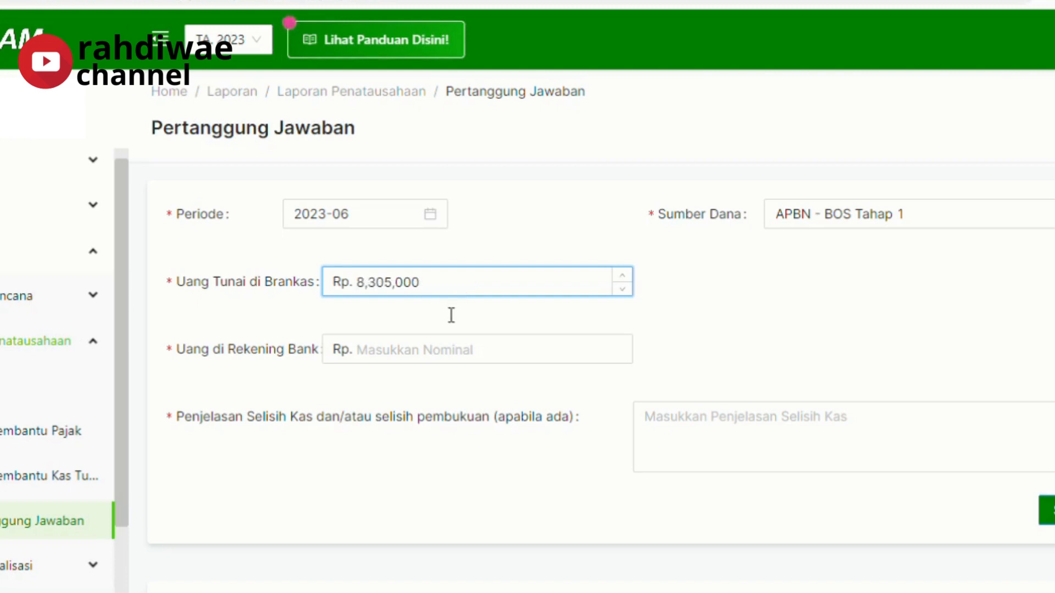
click(421, 350)
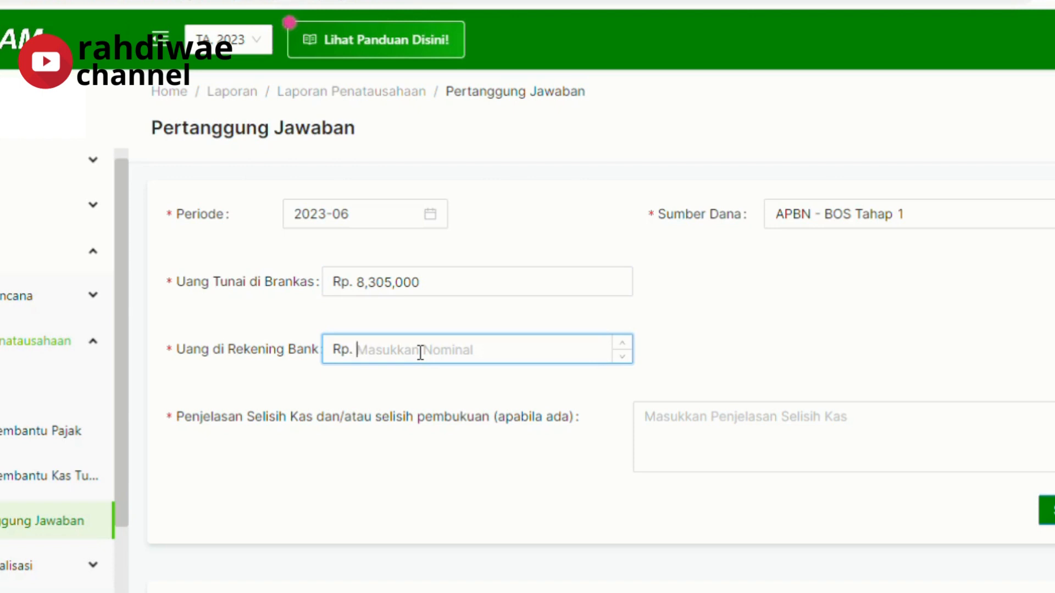
text(83)
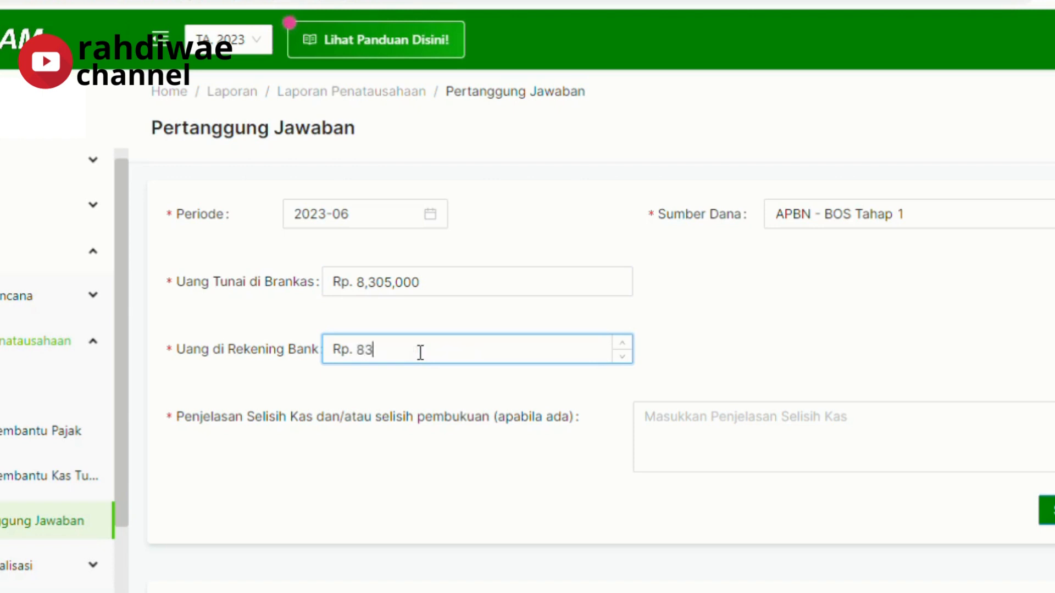
text(5)
key(BackSpace)
text(050000)
- Open the Realisasi Pendapatan list to check the recorded income and its cash type
click(103, 210)
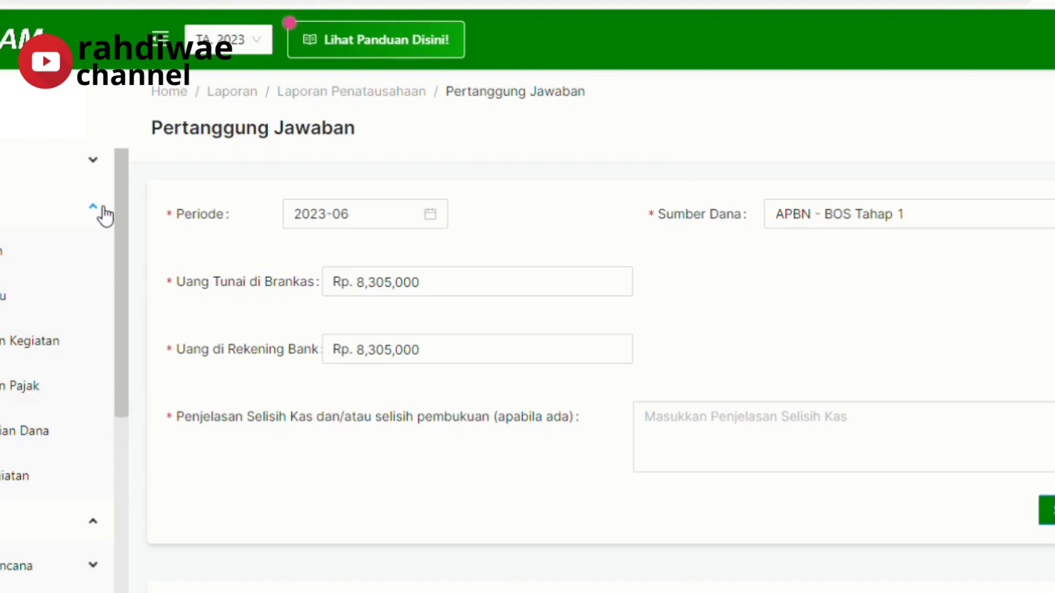
click(11, 252)
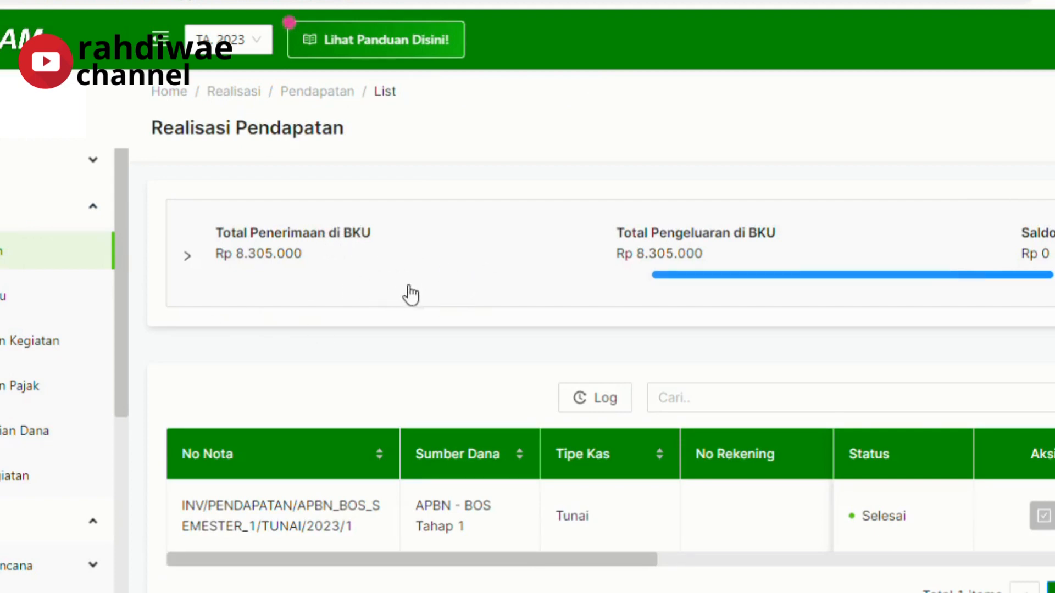
- Expand the BKU totals summary in Realisasi Pendapatan and examine its breakdown by status and cash type
click(790, 257)
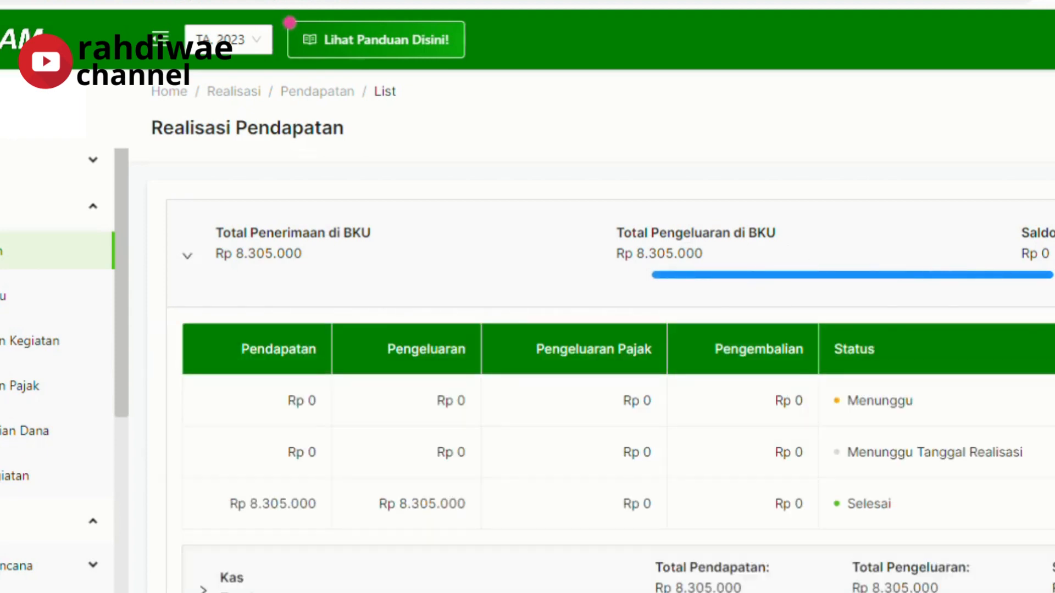
scroll(810, 319, down, 5)
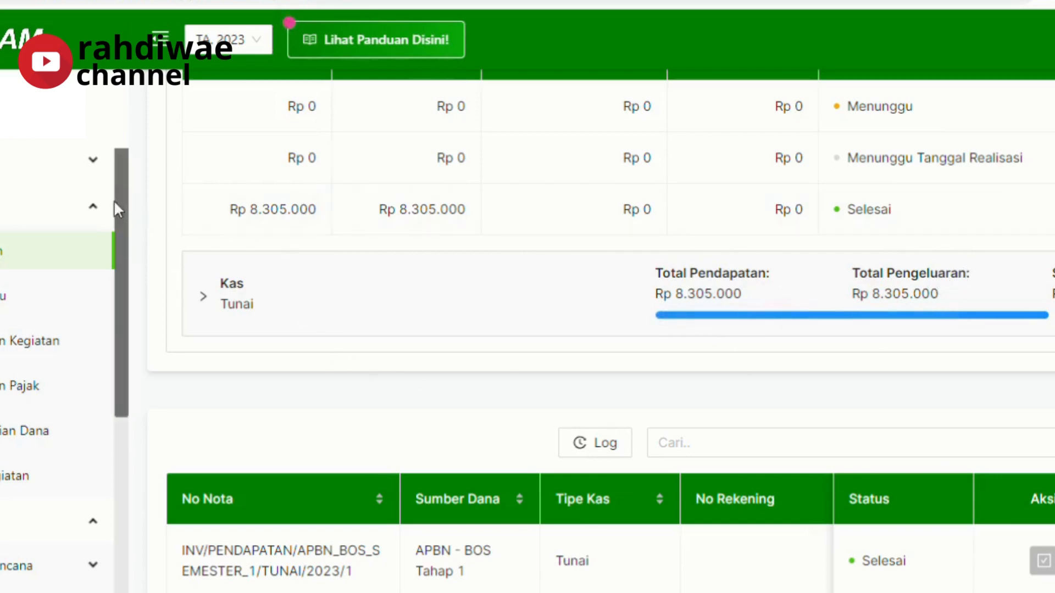
- Reopen the Pertanggung Jawaban report and set its period to 2023-06 and funding source to APBN - BOS Tahap 1
click(94, 209)
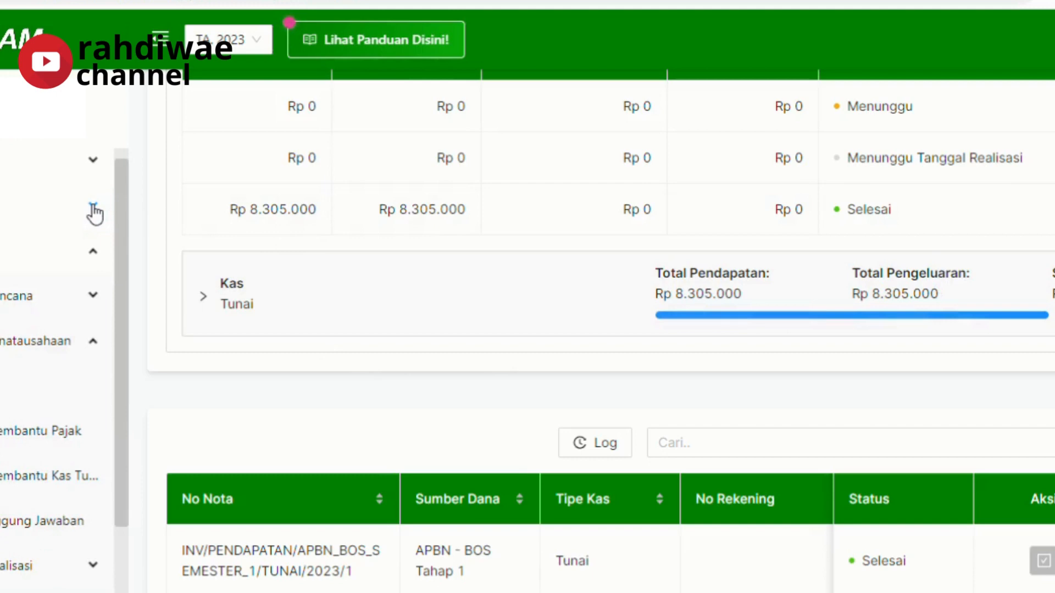
click(97, 347)
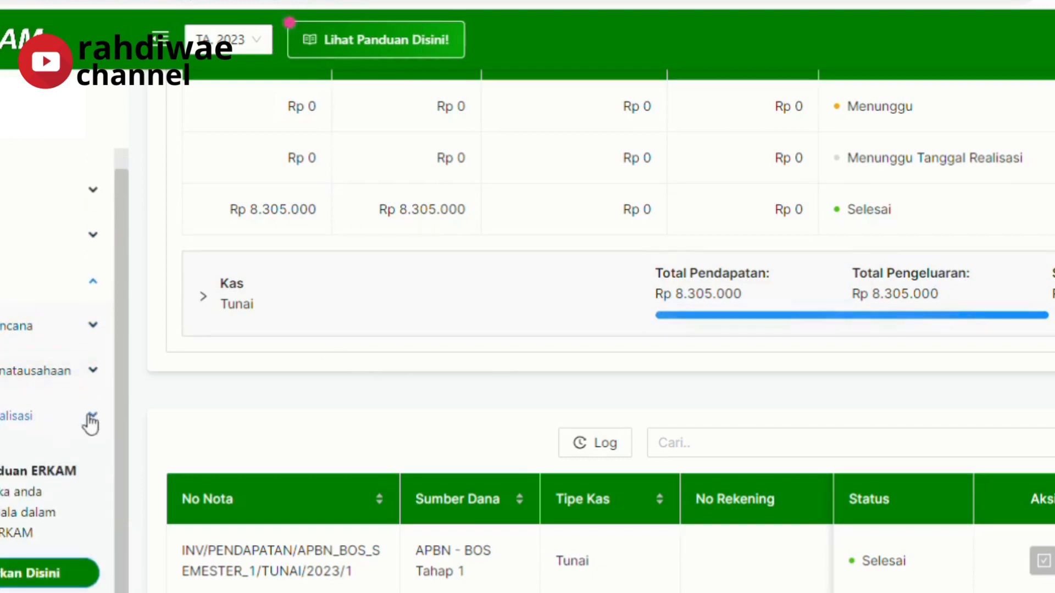
click(92, 418)
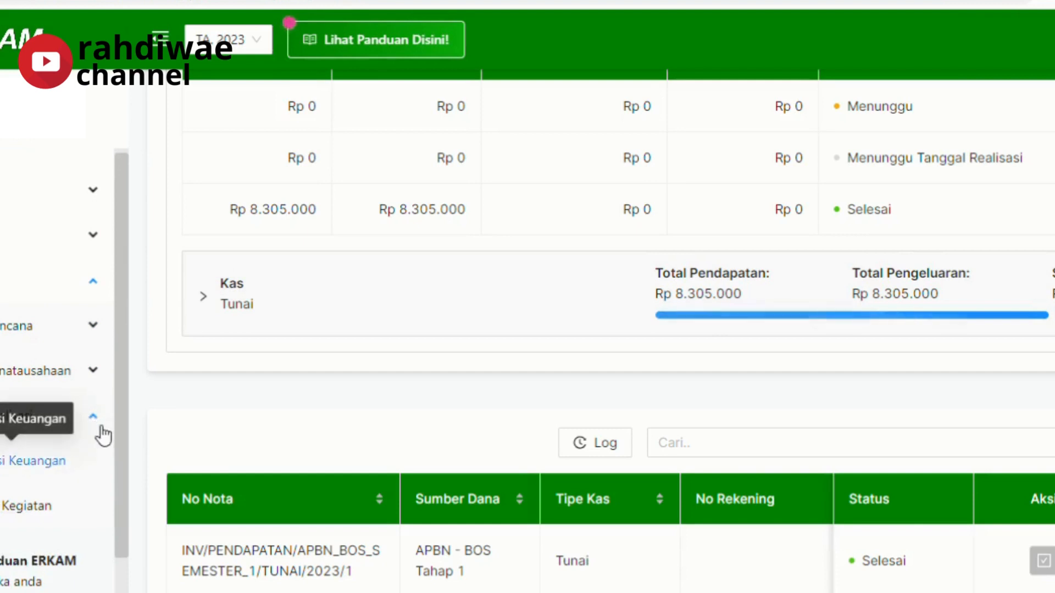
click(95, 369)
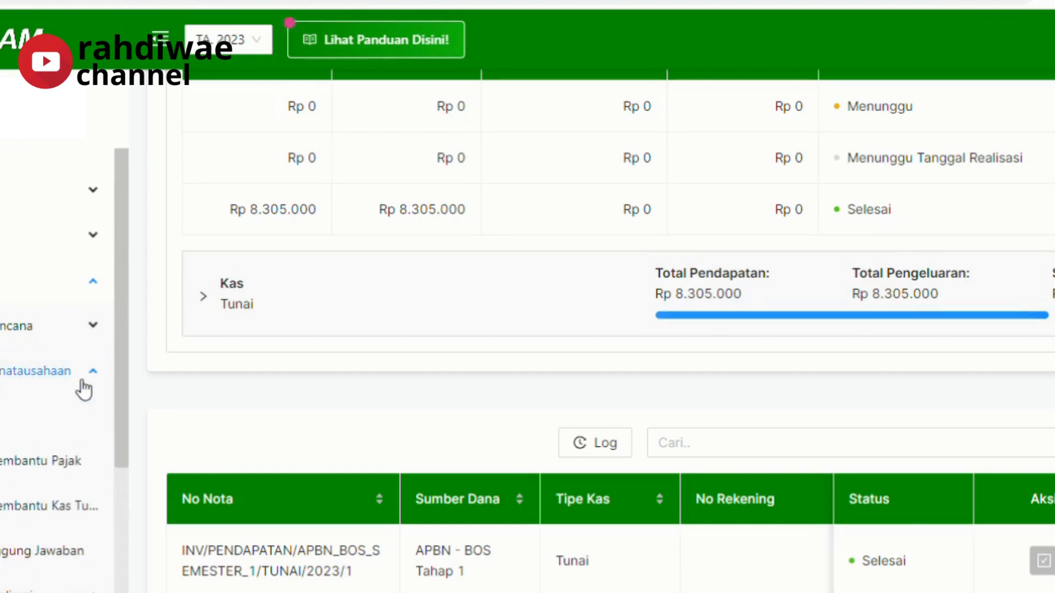
click(48, 551)
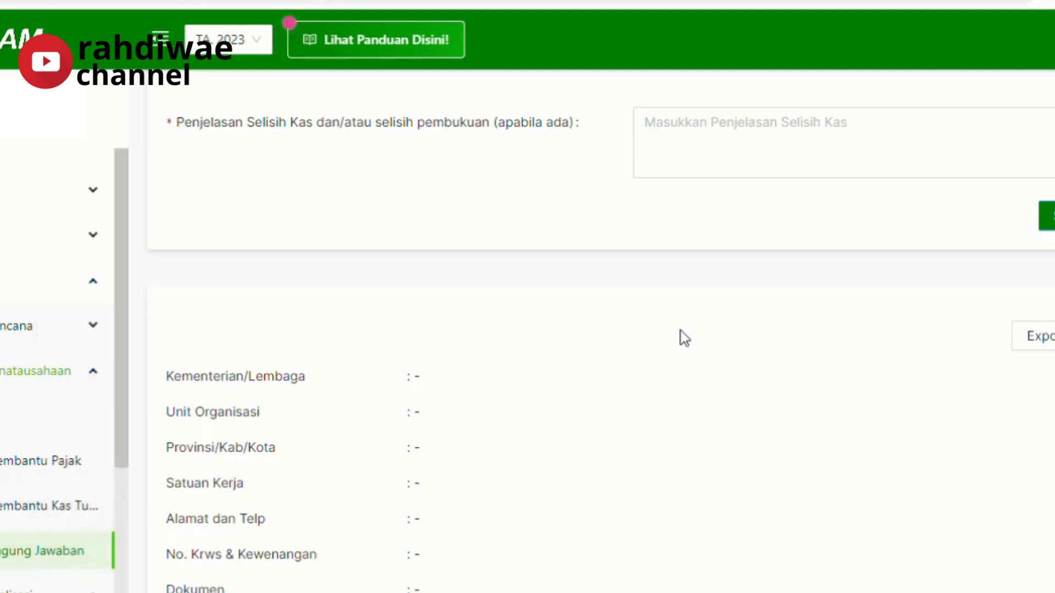
scroll(1026, 286, up, 1)
scroll(796, 221, up, 5)
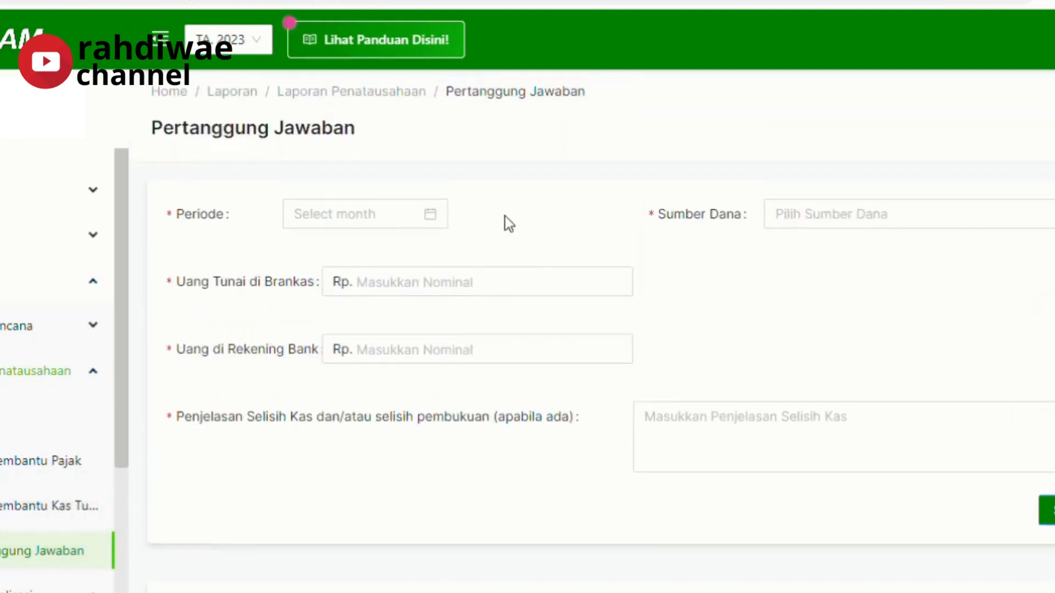
click(404, 216)
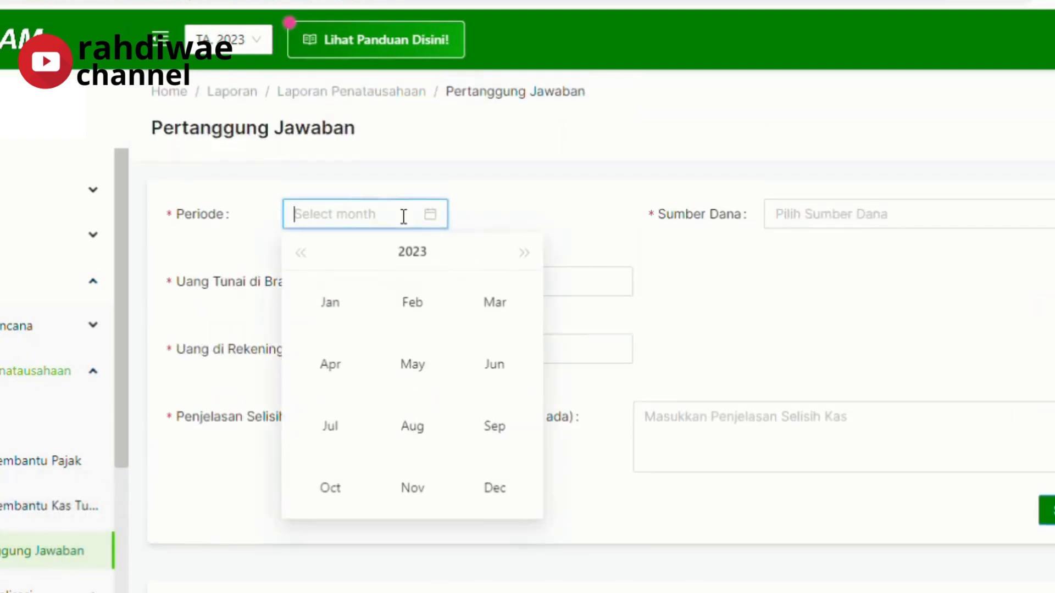
click(498, 366)
click(853, 223)
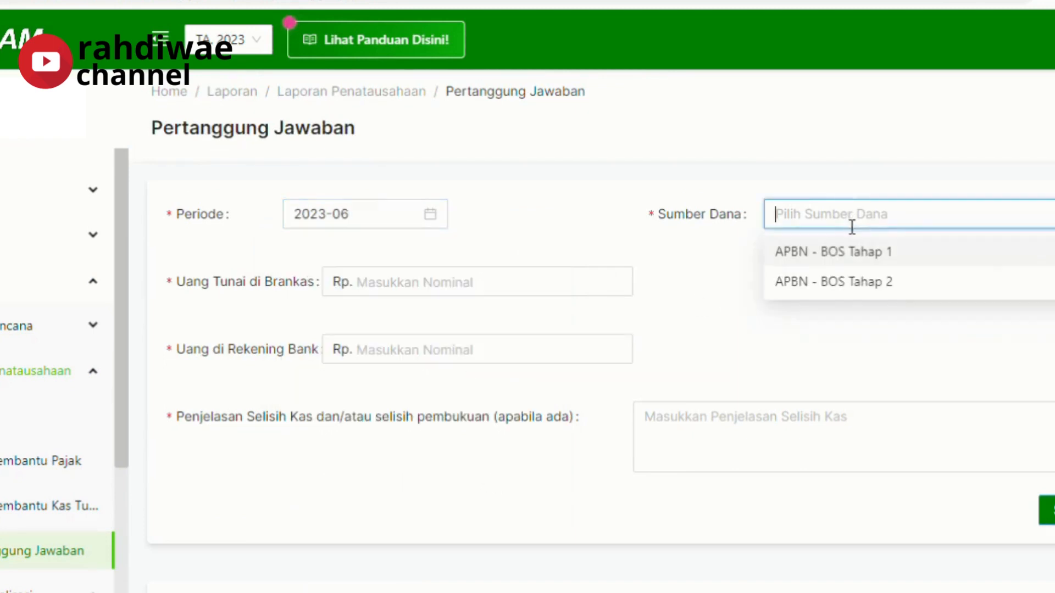
click(846, 258)
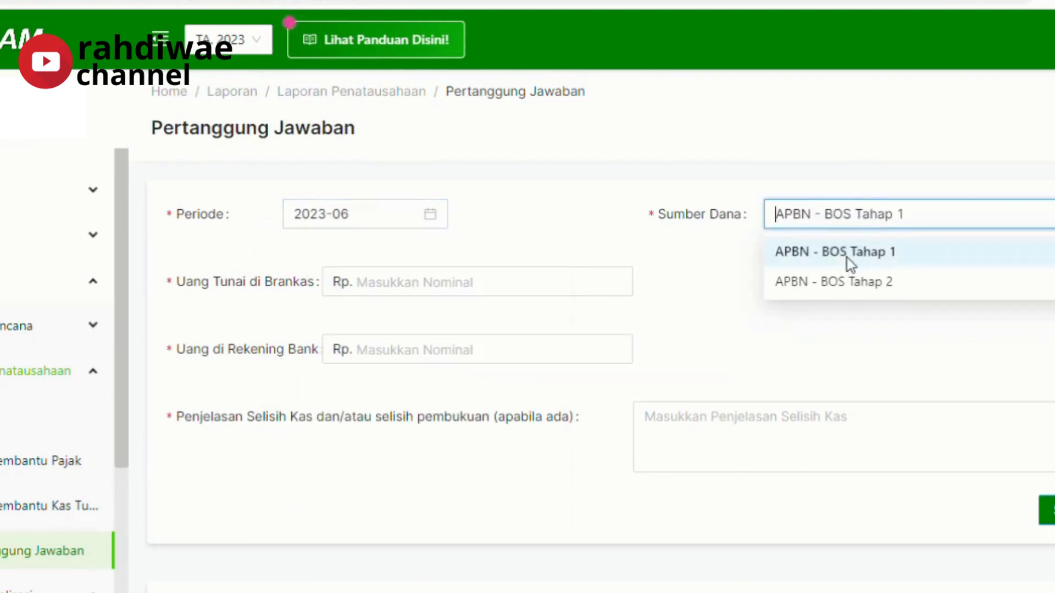
- Enter 8,305,000 for both Uang Tunai di Brankas and Uang di Rekening Bank
click(415, 291)
text(8)
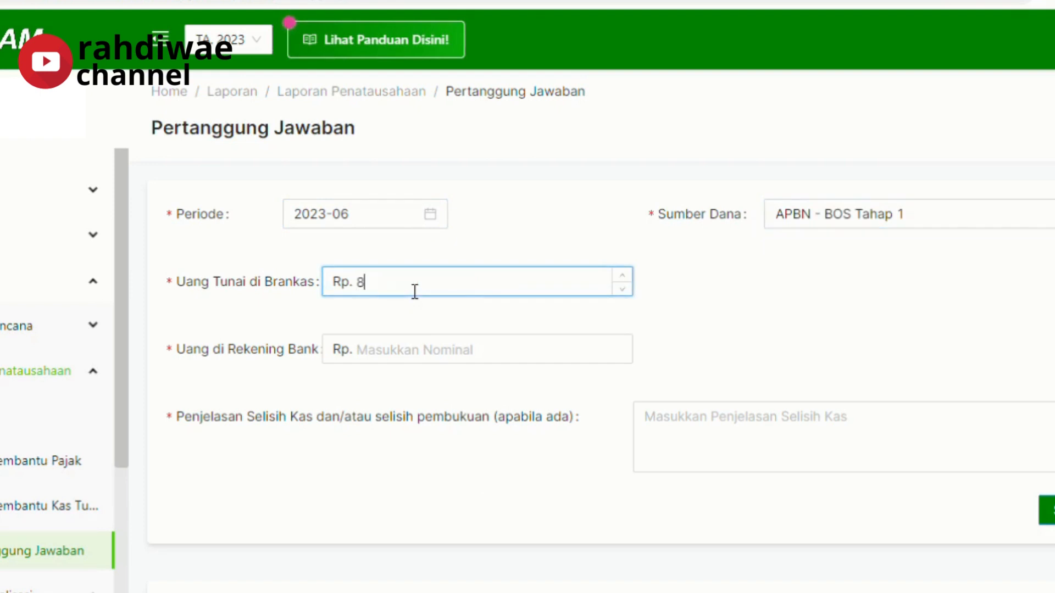
text(3,050,000)
key(BackSpace)
click(400, 357)
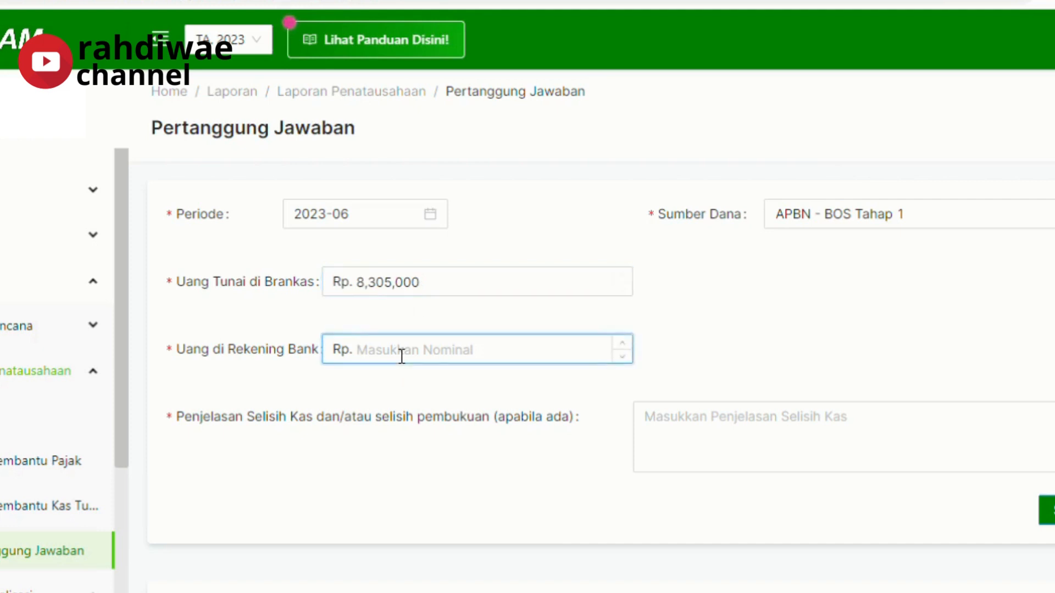
text(8,305,0)
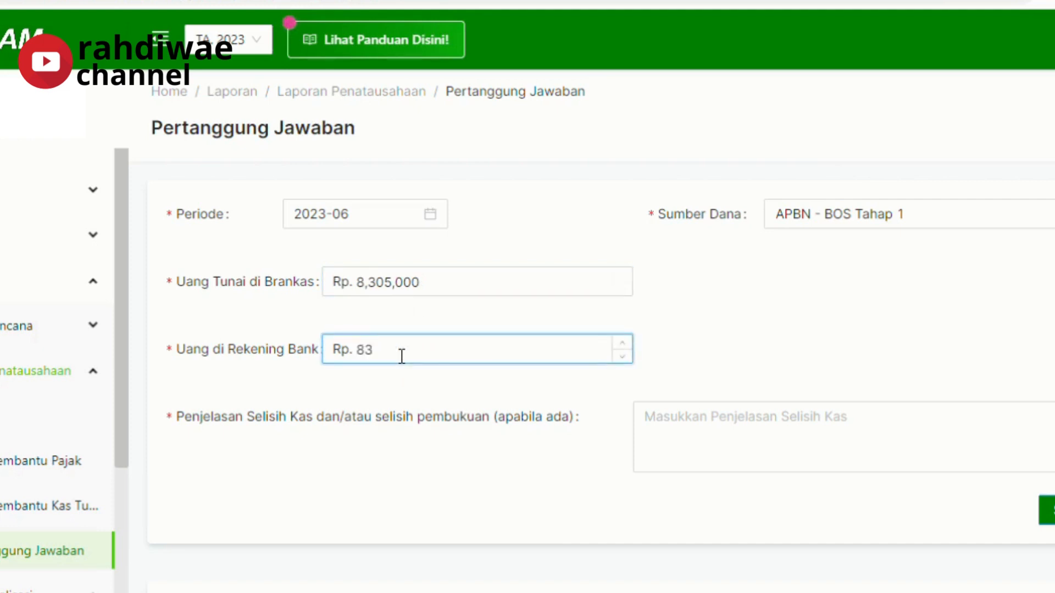
text(00)
- Review the report's Jenis Buku Pembantu table and month-end cash section, and open the report's export options
scroll(601, 308, down, 7)
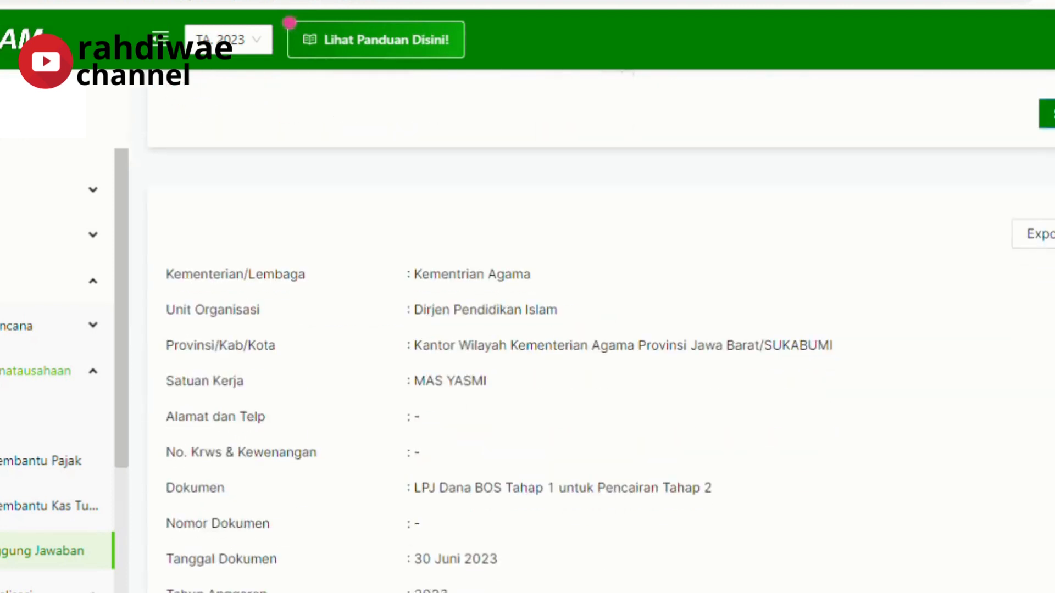
scroll(600, 308, down, 12)
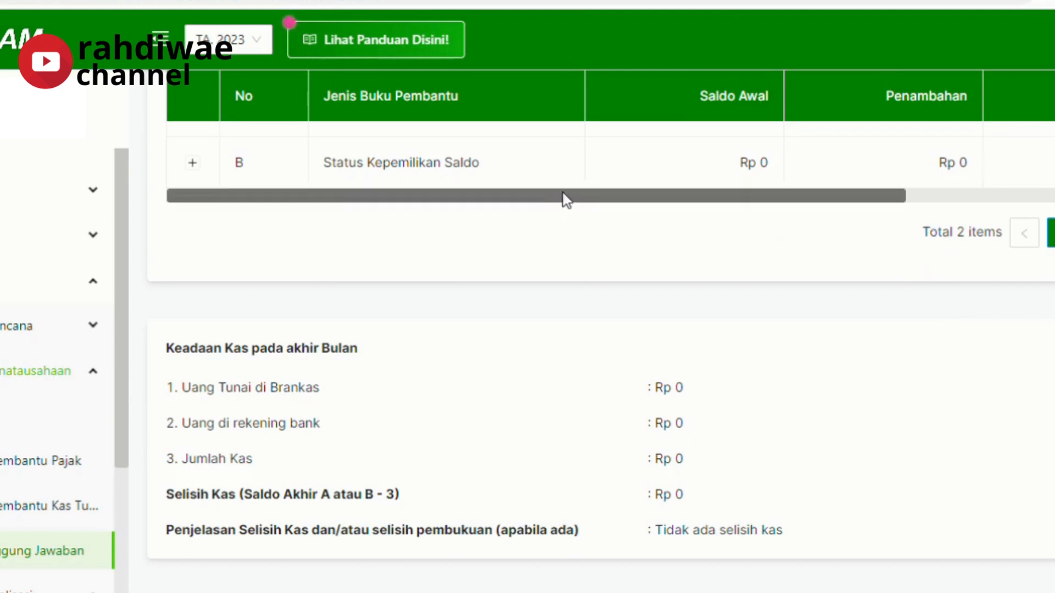
drag(578, 202, 899, 226)
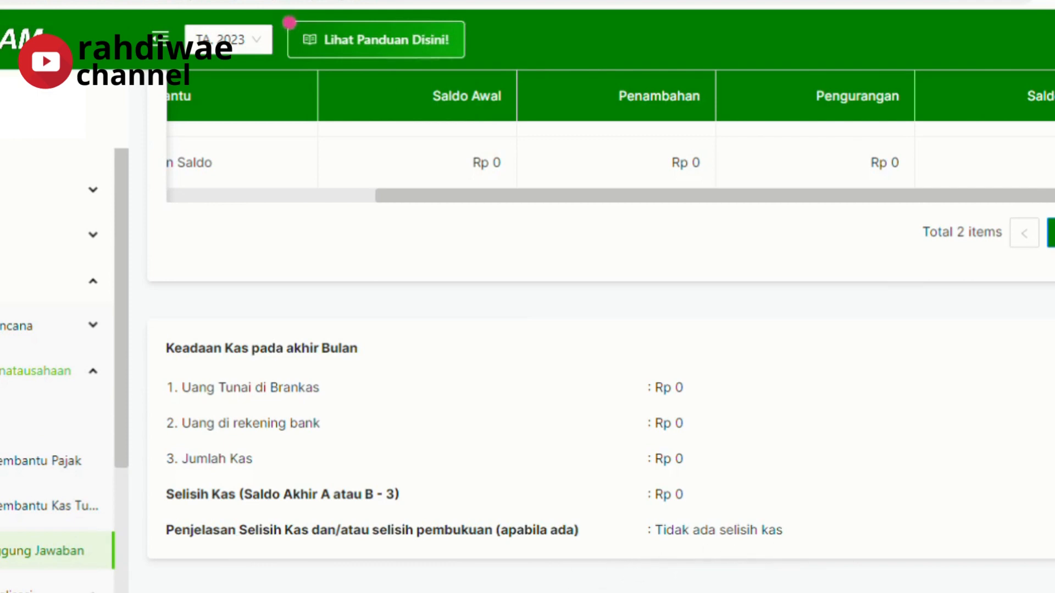
scroll(602, 329, up, 15)
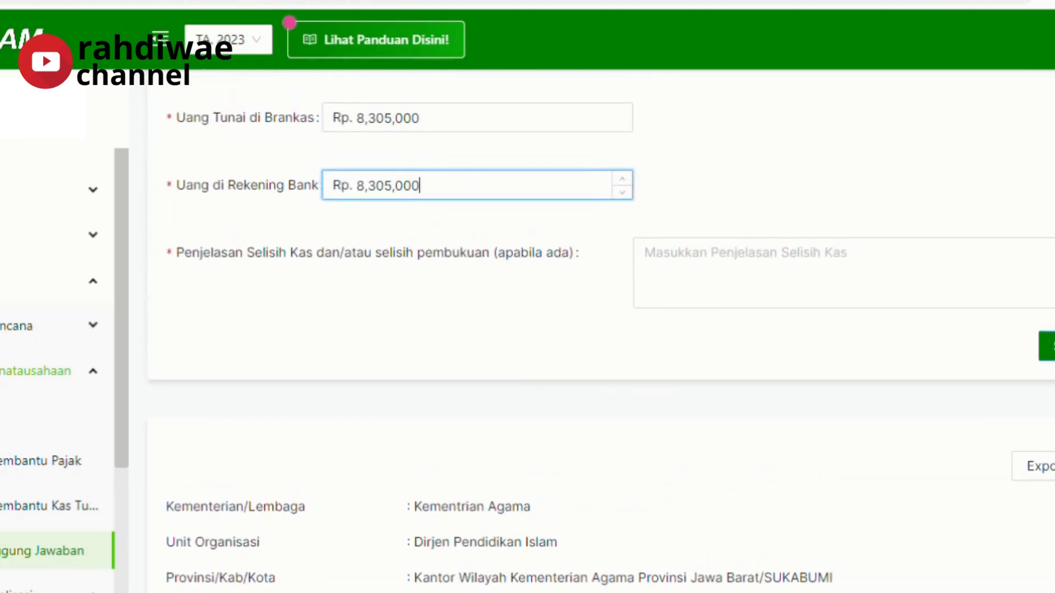
click(782, 285)
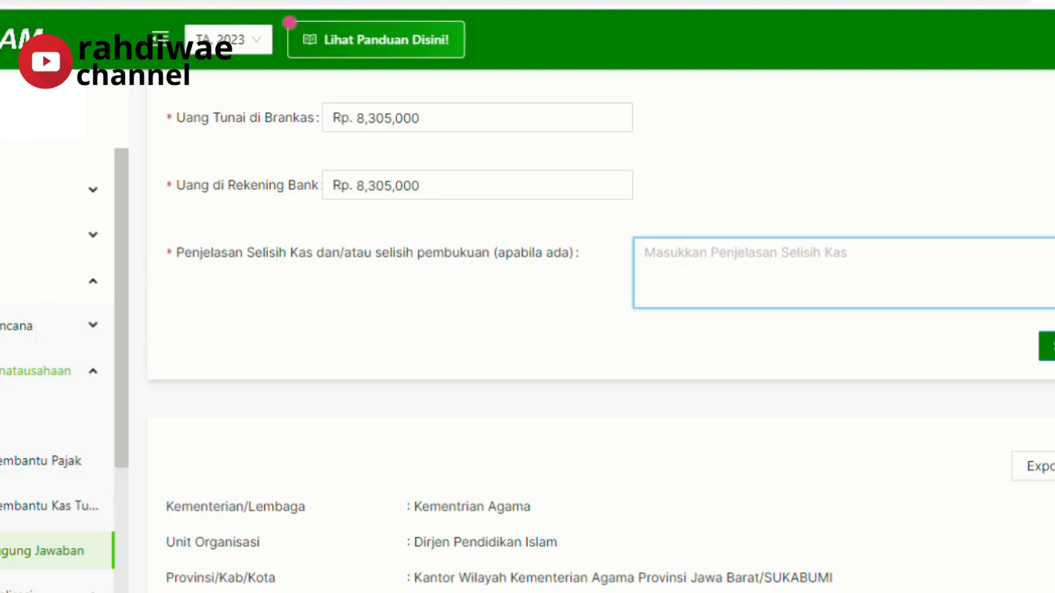
scroll(601, 336, down, 2)
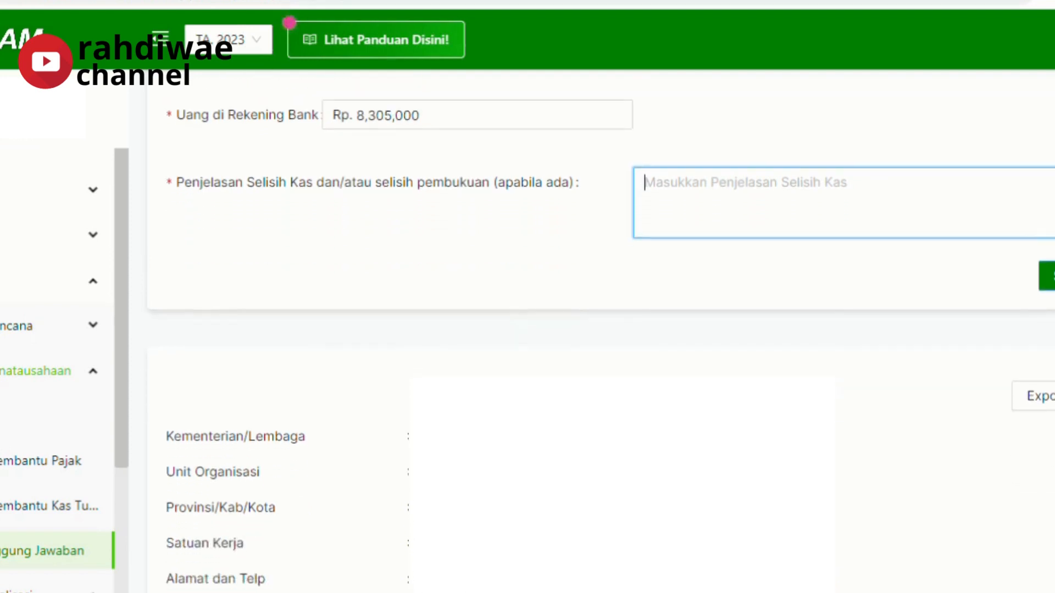
scroll(601, 339, down, 2)
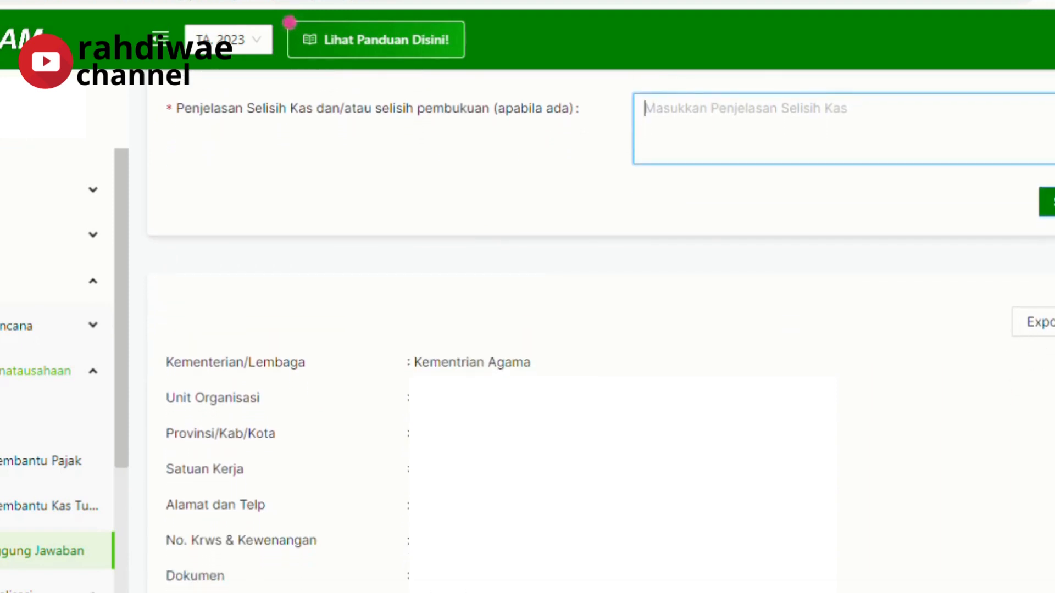
click(1047, 322)
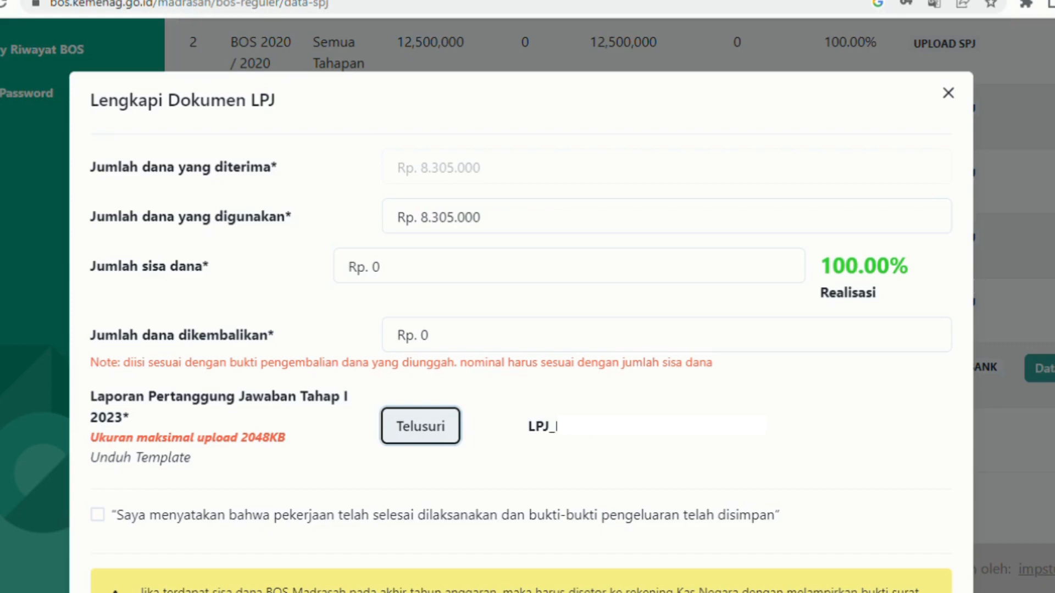
click(948, 93)
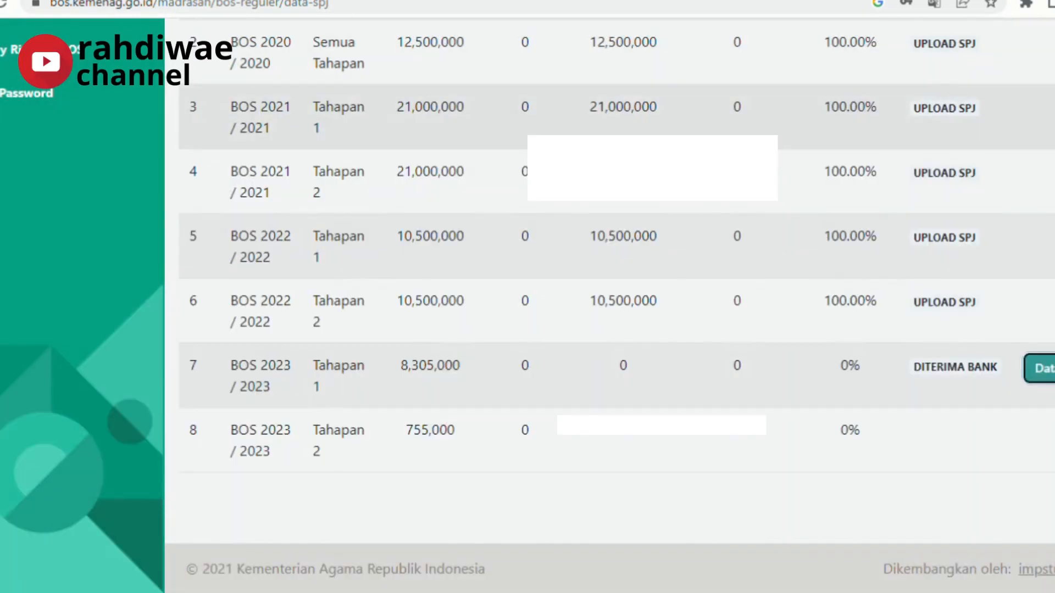
scroll(396, 179, up, 6)
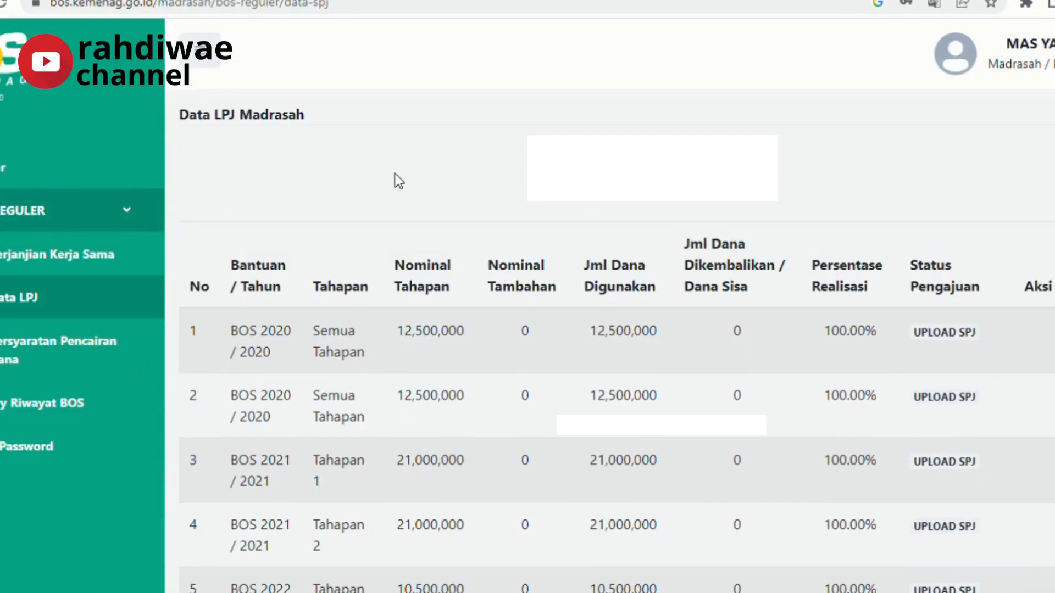
click(52, 300)
scroll(610, 330, down, 5)
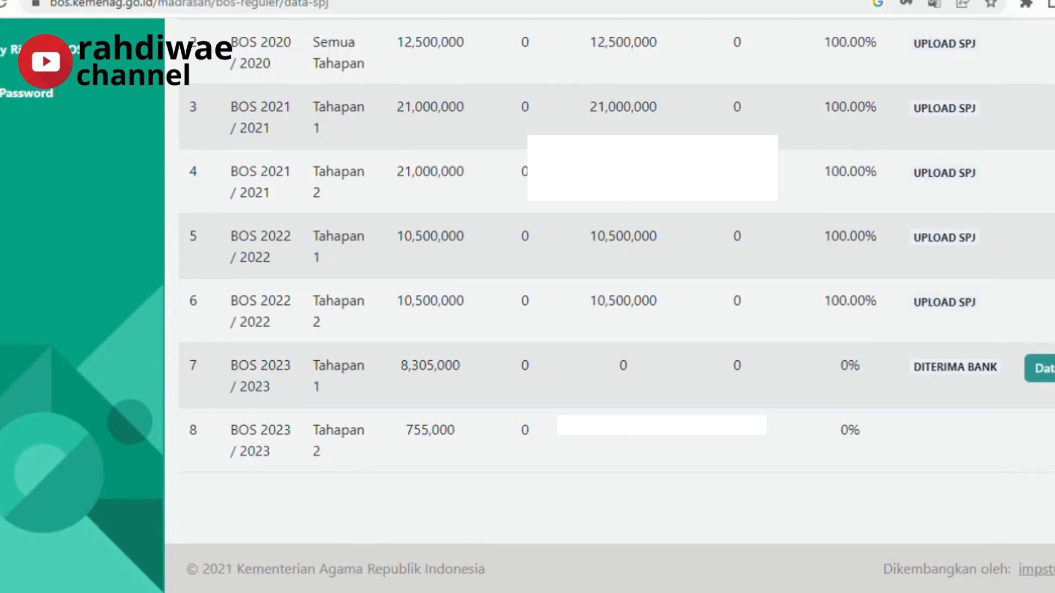
click(1039, 368)
click(945, 102)
scroll(609, 330, up, 5)
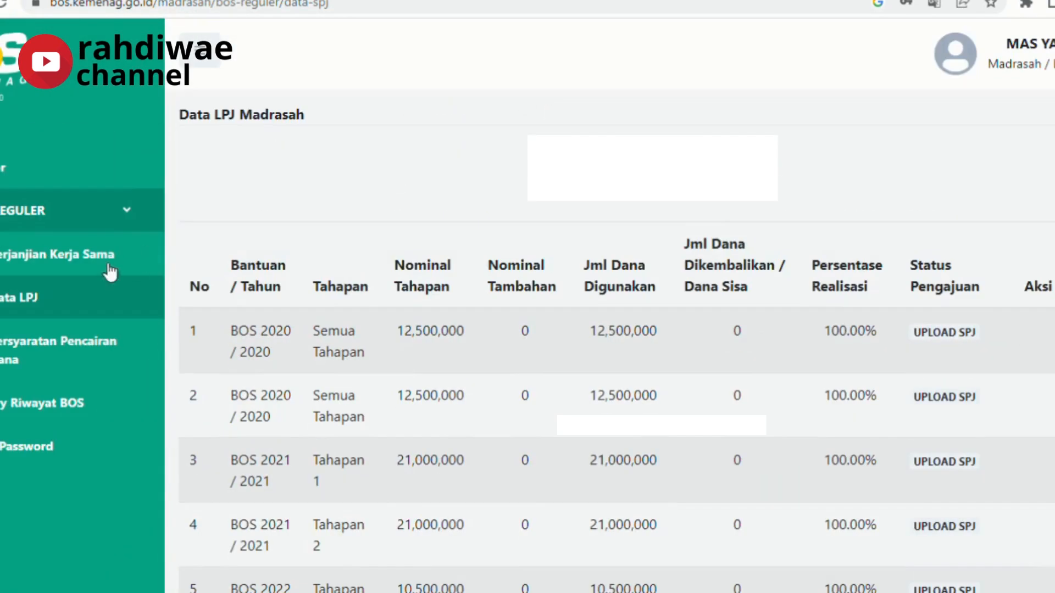
- In the BOS Kemenag portal's Data LPJ list, open the BOS 2023 Tahapan 1 LPJ form and set Jumlah dana yang digunakan to Rp. 8.305.000
click(52, 299)
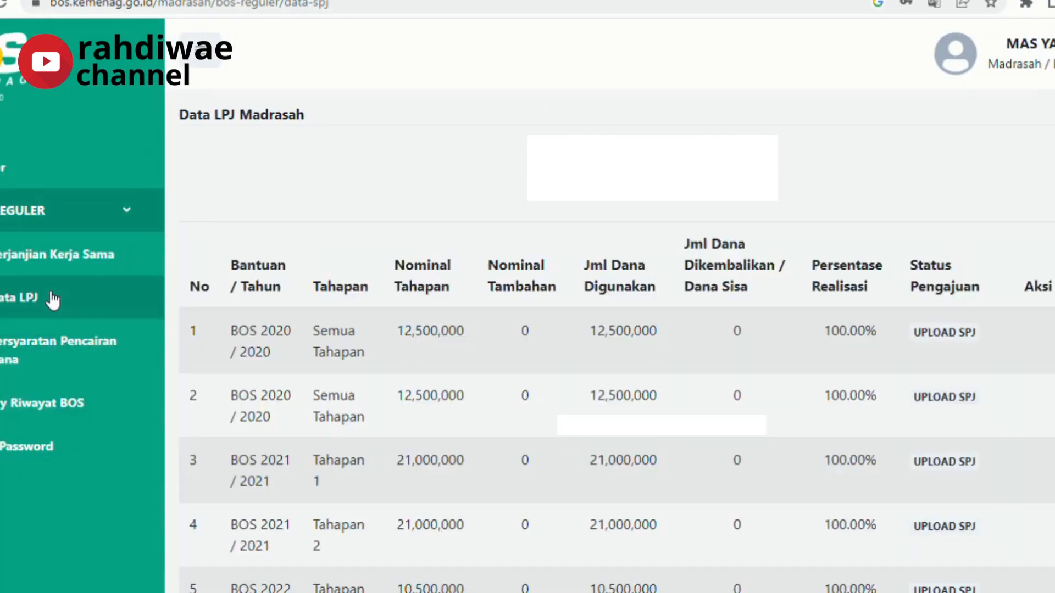
click(48, 299)
scroll(610, 330, down, 5)
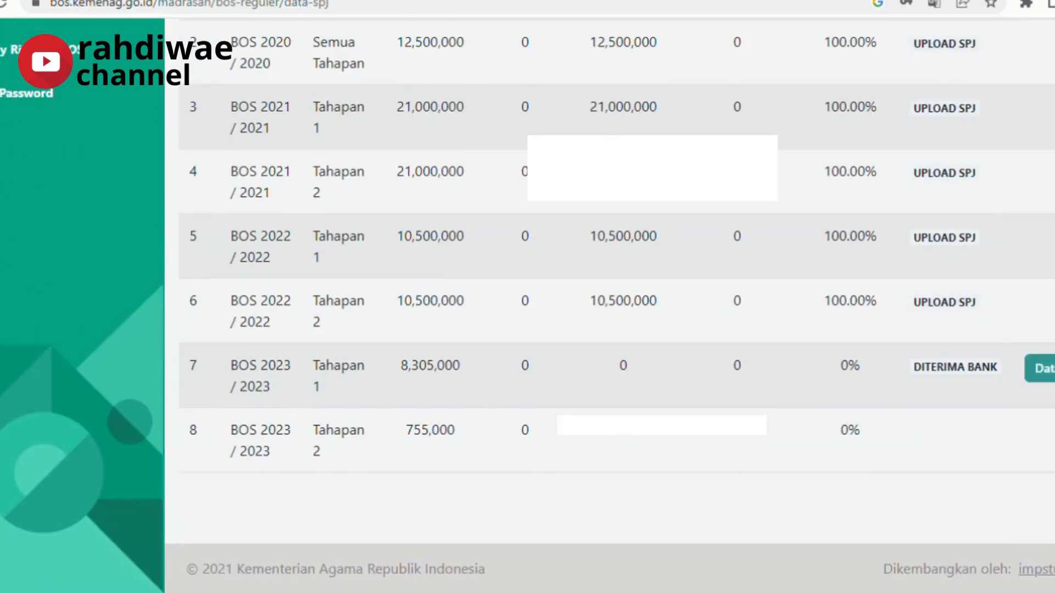
click(1043, 368)
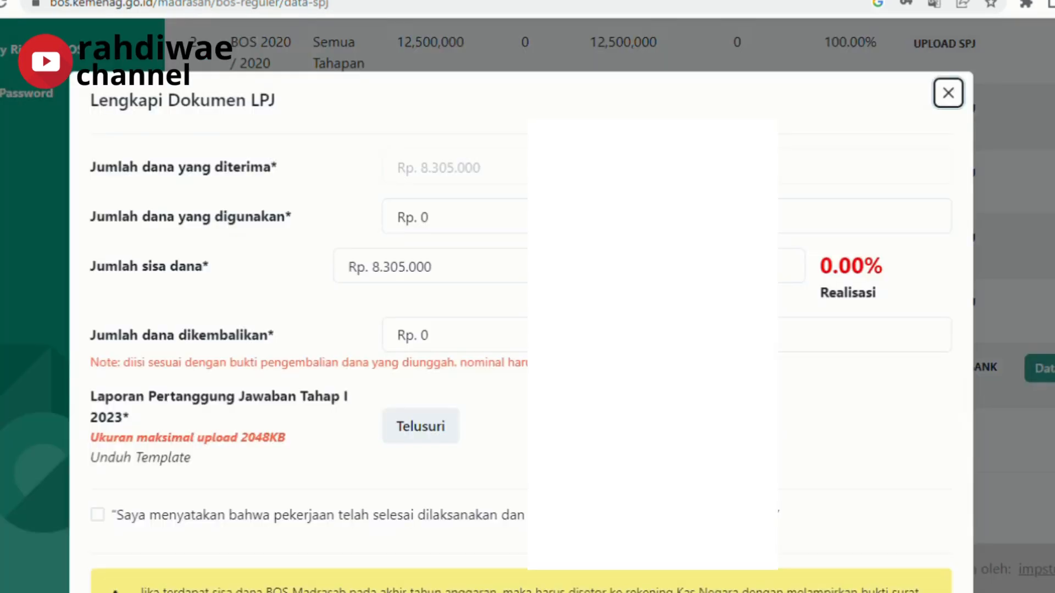
click(498, 225)
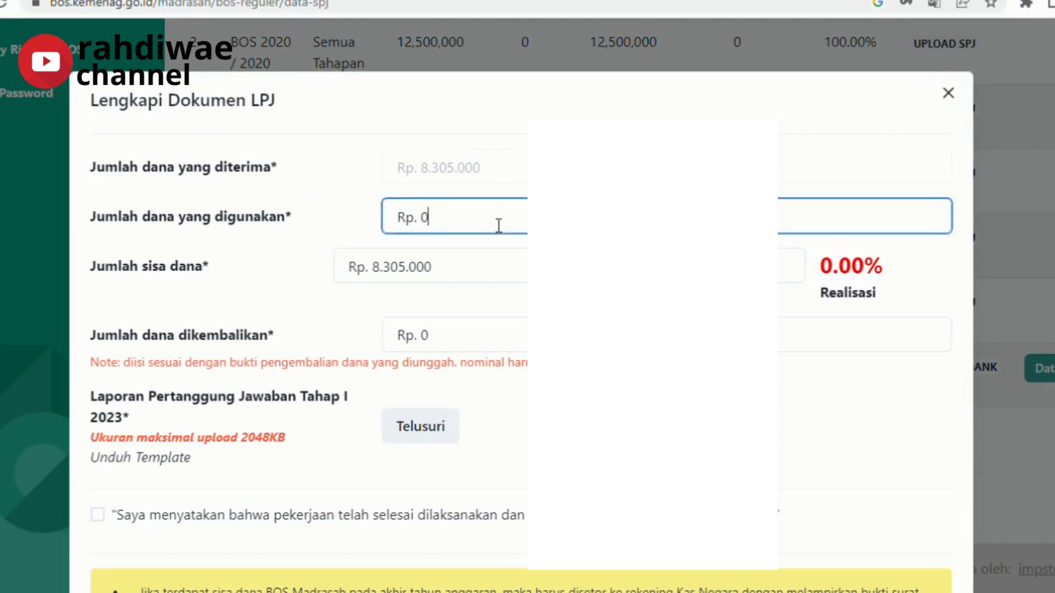
text(8.305)
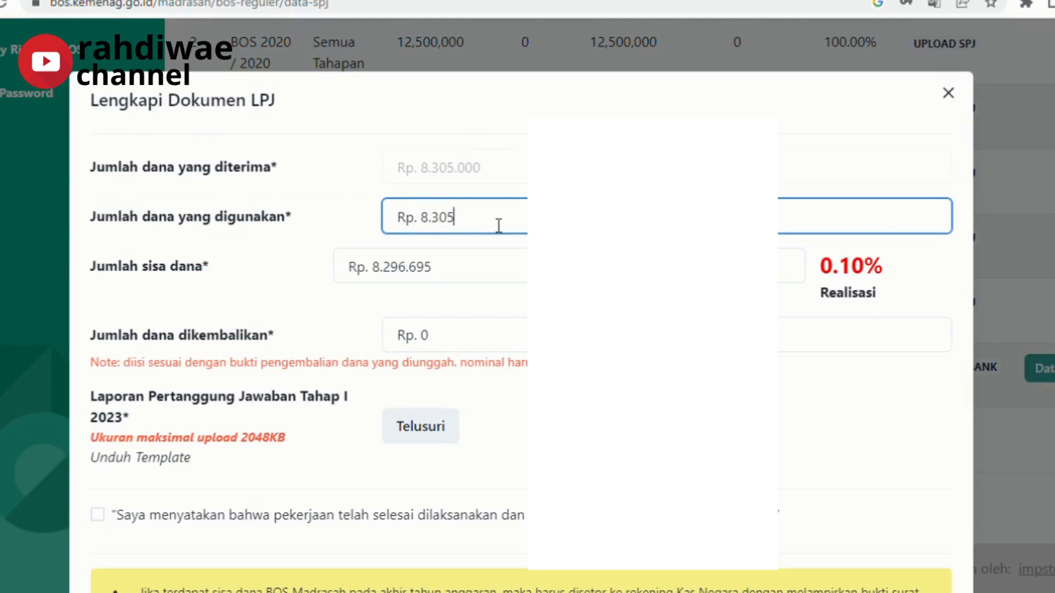
text(.000)
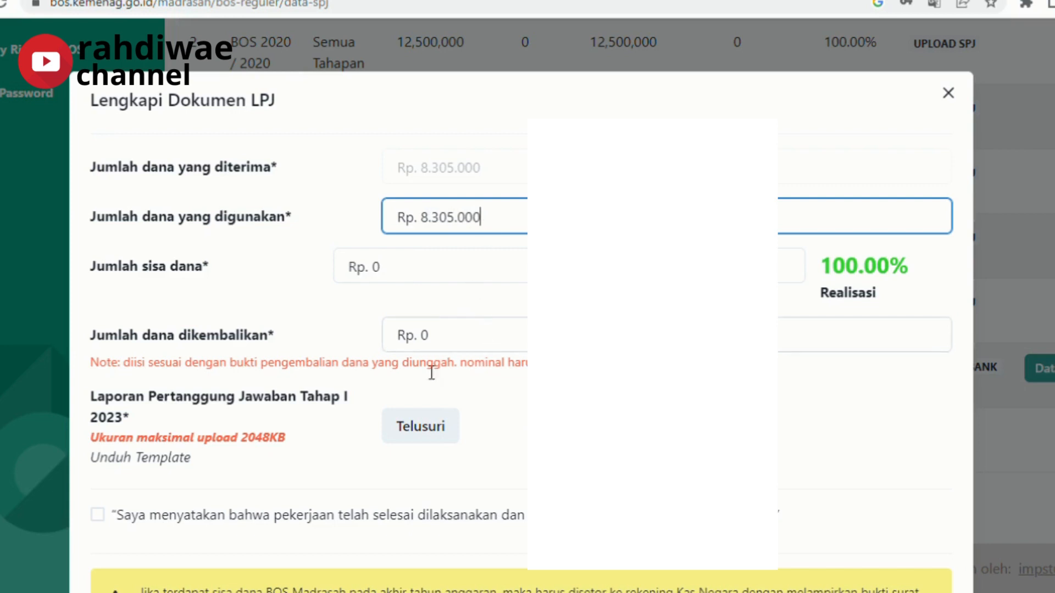
- Attach the Laporan Pertanggung Jawaban Tahap I 2023 file and accept the declaration that the work is completed and expenditure evidence is stored
click(421, 430)
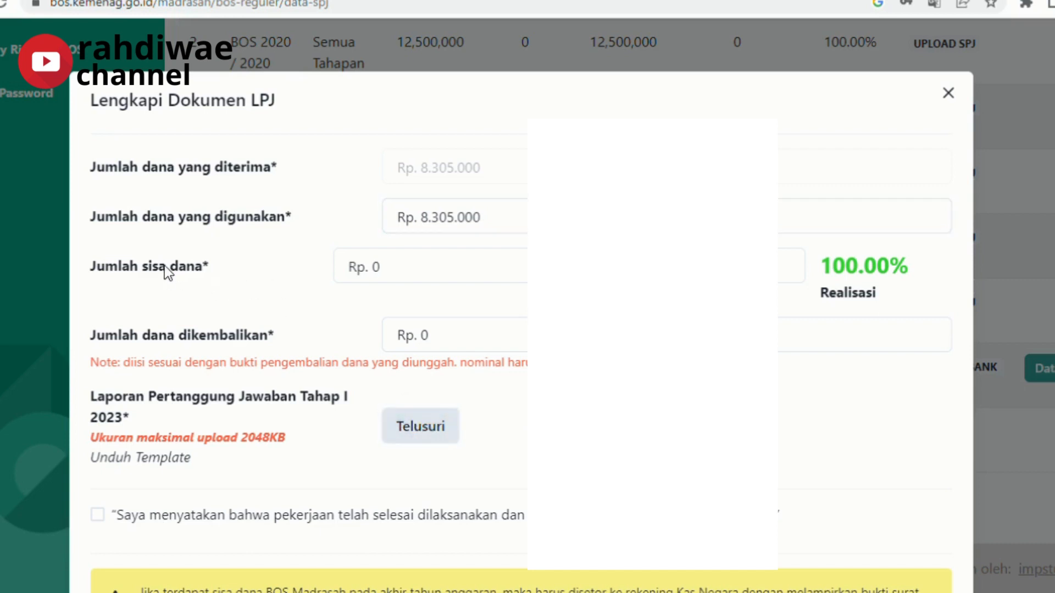
click(369, 358)
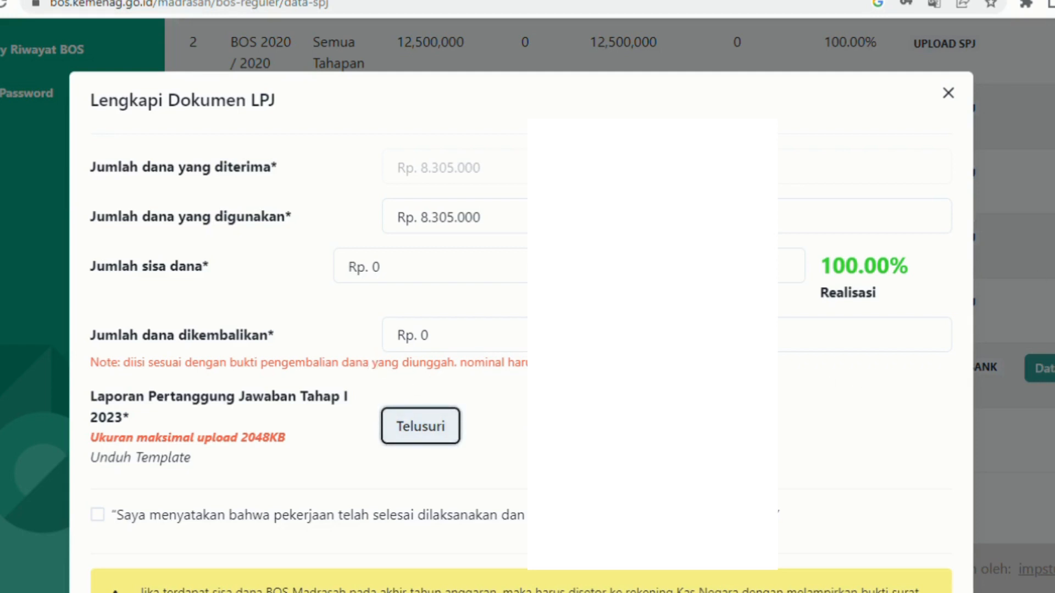
scroll(521, 324, down, 4)
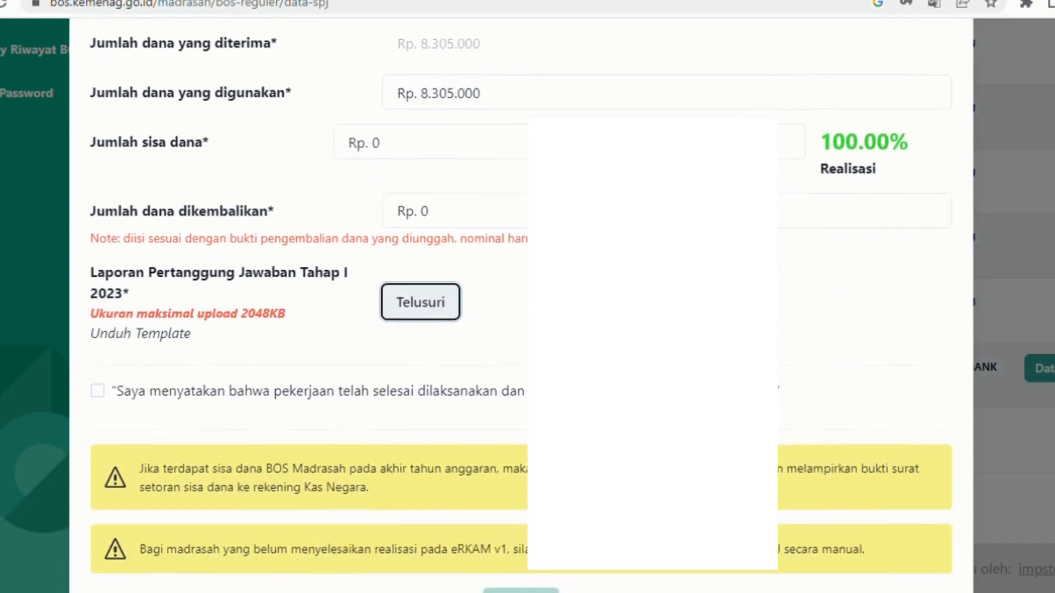
scroll(521, 308, down, 1)
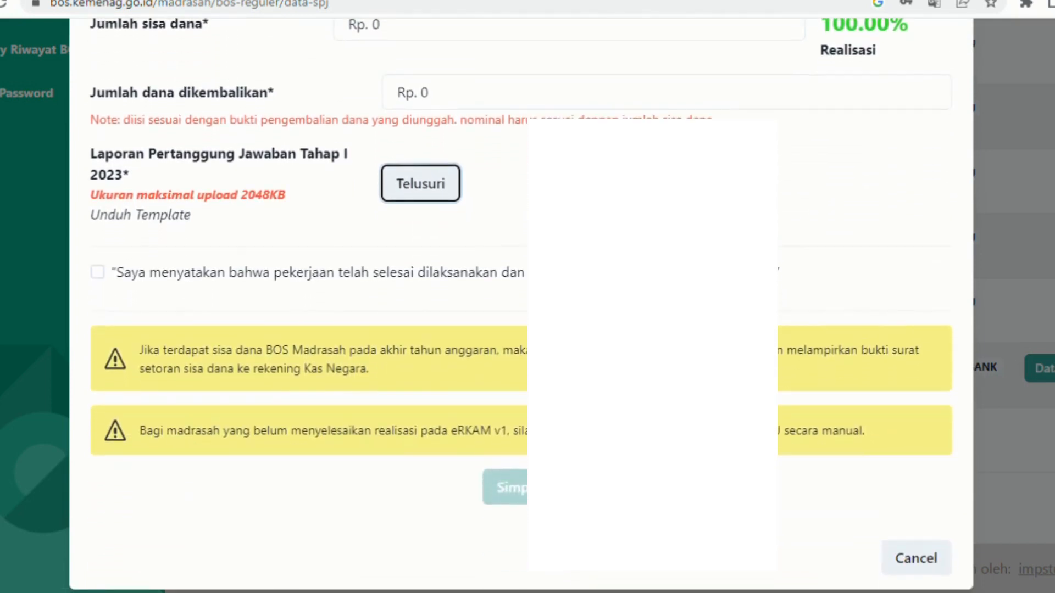
click(106, 276)
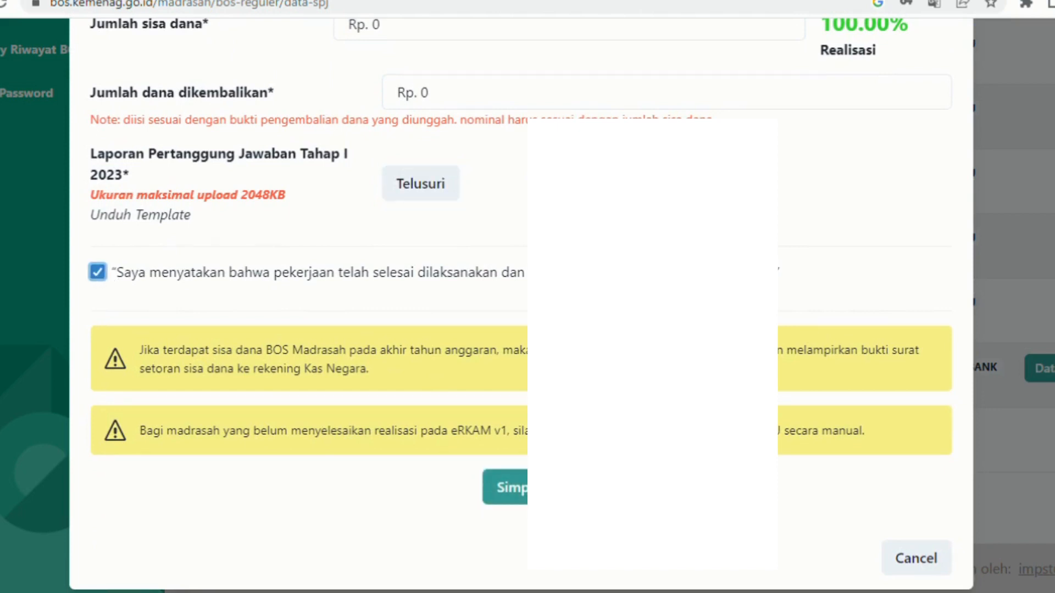
- Save the completed LPJ form and submit the LPJ report data
scroll(521, 308, down, 2)
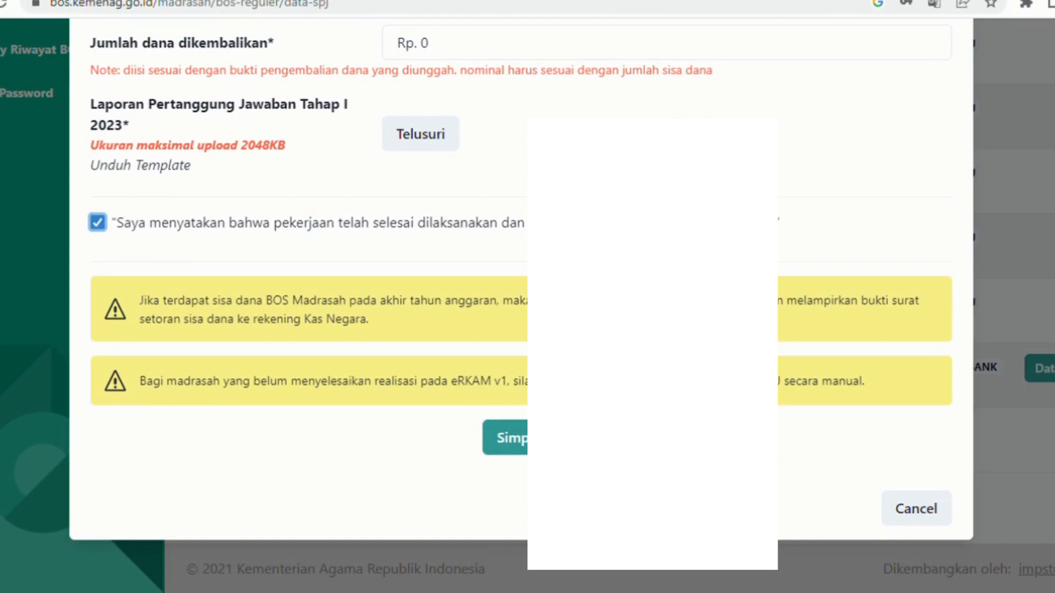
click(523, 448)
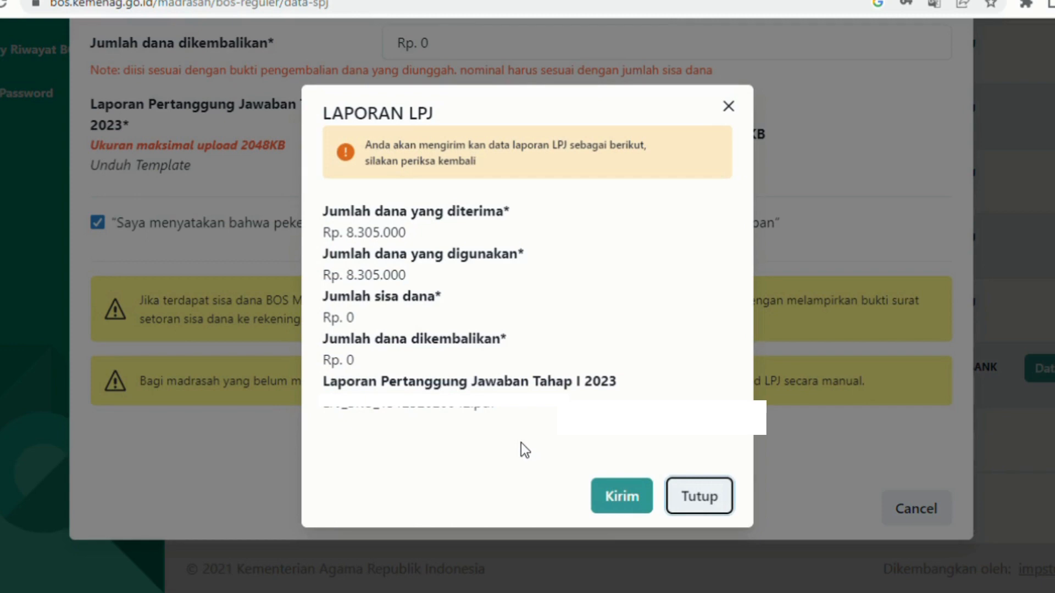
click(637, 491)
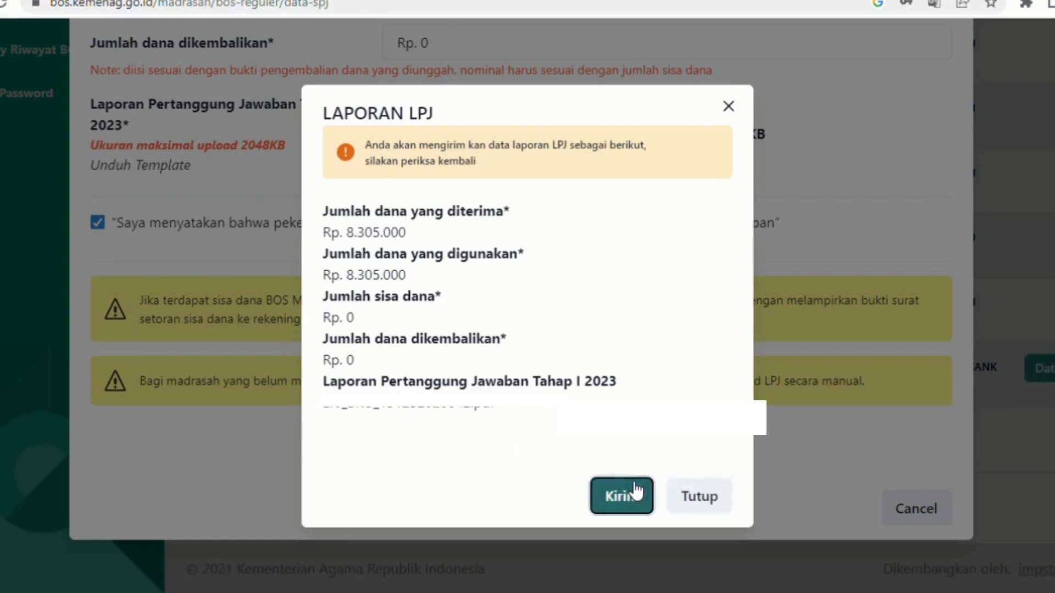